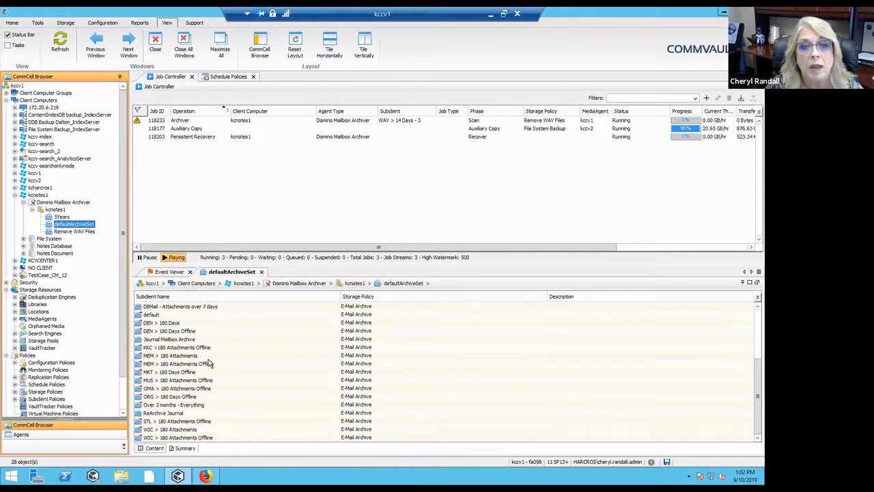
# - Open Journal Mailbox Archive's properties, select the Mail Journal database, and view its archiving rules
pyautogui.click(179, 340)
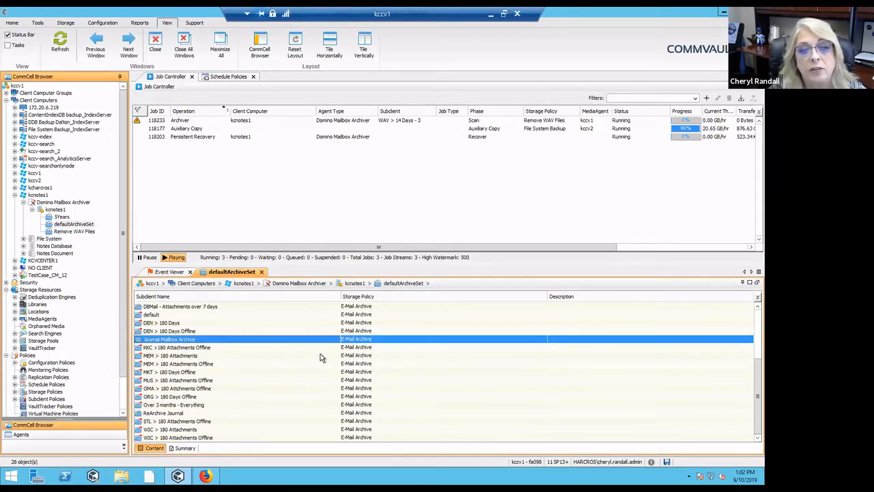
pyautogui.doubleClick(228, 339)
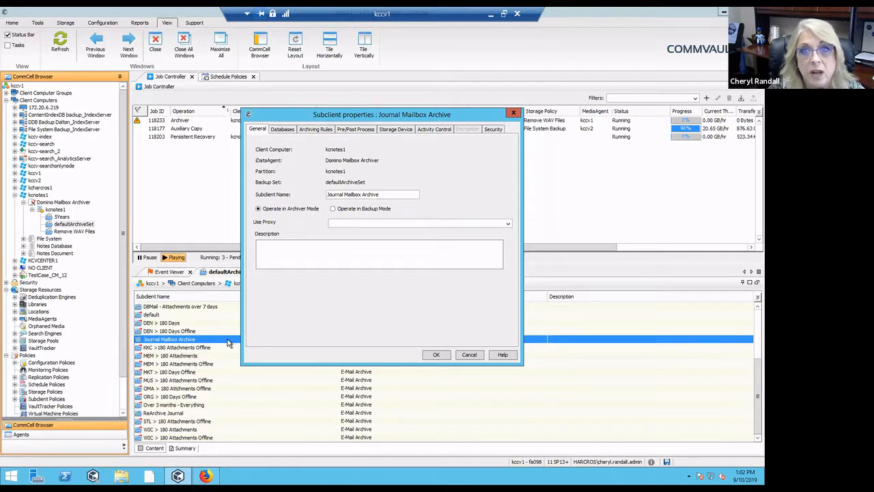
pyautogui.click(288, 132)
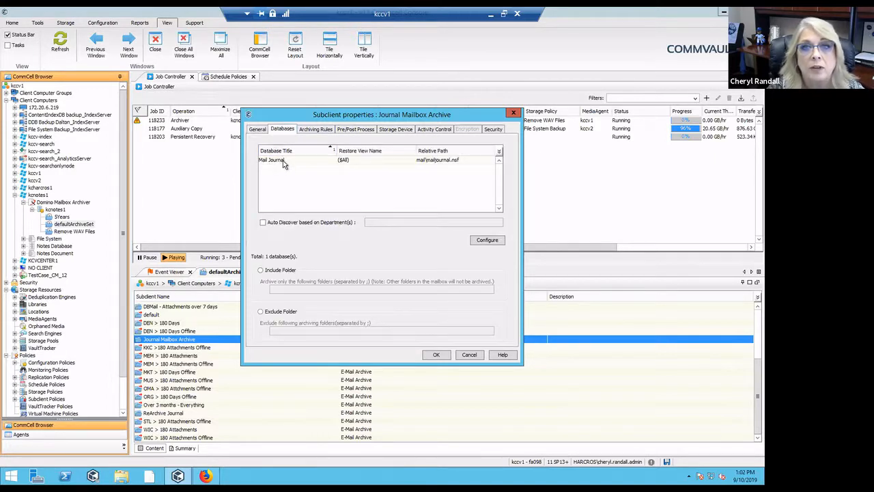
pyautogui.click(284, 161)
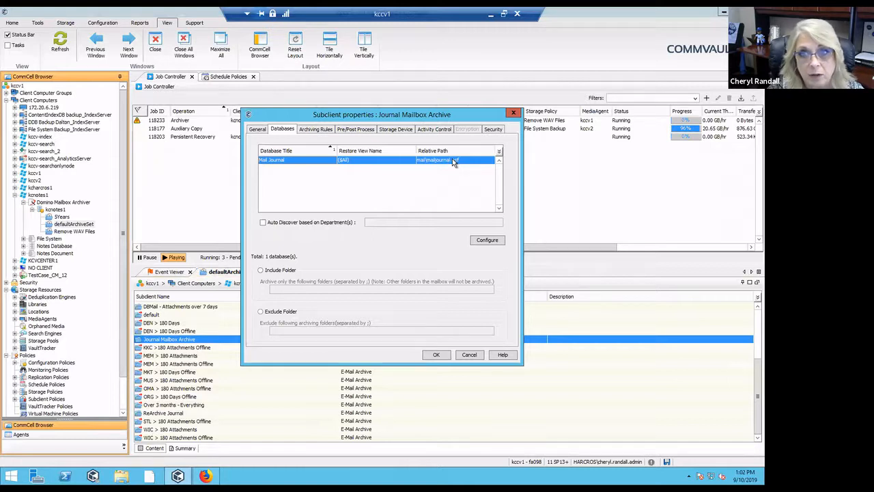
pyautogui.click(325, 134)
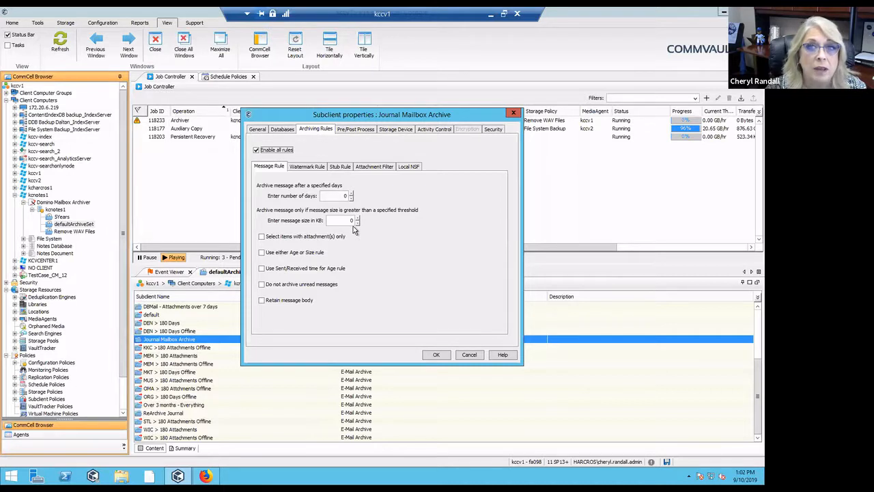
# - Keep E-Mail Archive as the storage policy on the Storage Device tab and confirm with OK
pyautogui.click(406, 130)
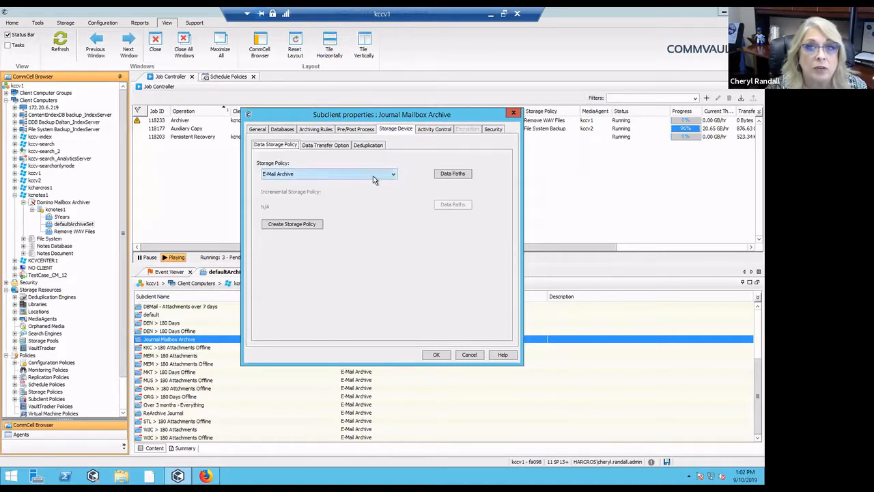
pyautogui.click(392, 176)
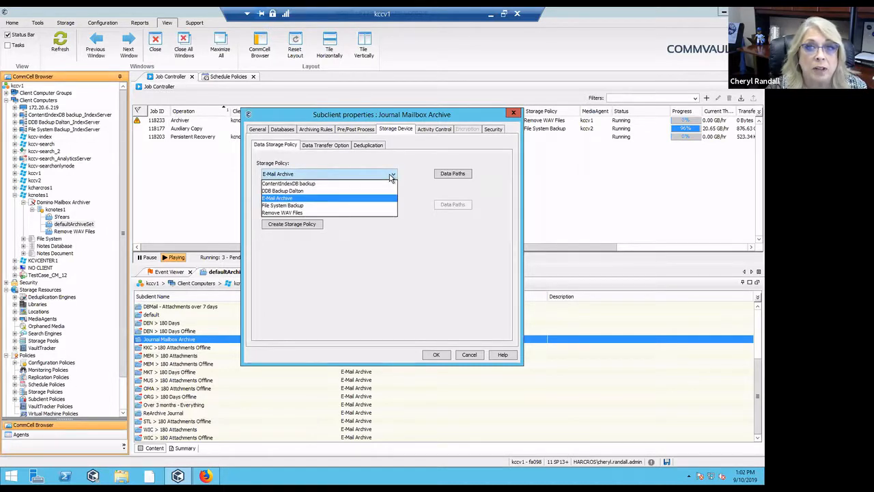
pyautogui.click(391, 176)
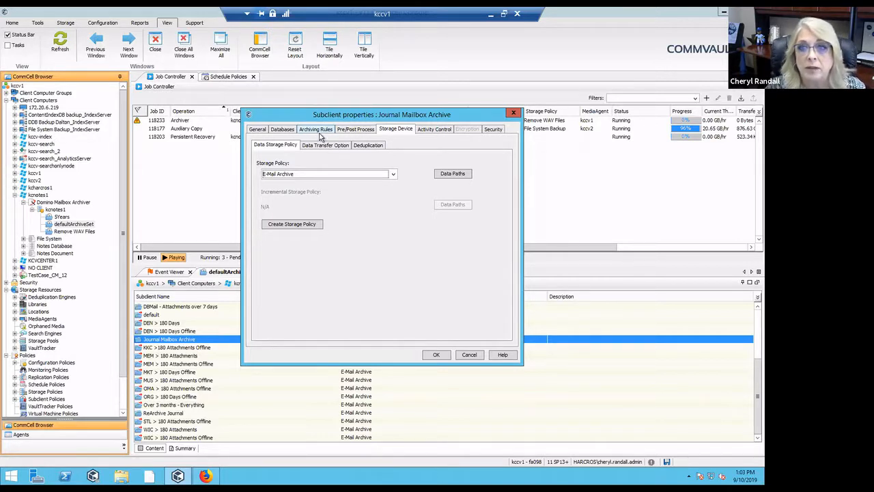
pyautogui.click(442, 356)
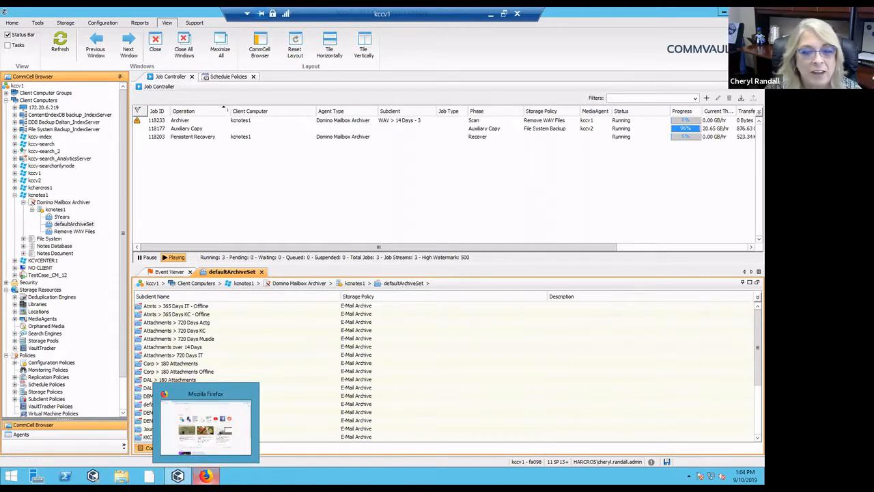
# - Load kccv-search/compliancesearch/ in Firefox and sign in with the admin account's username and password
pyautogui.click(205, 476)
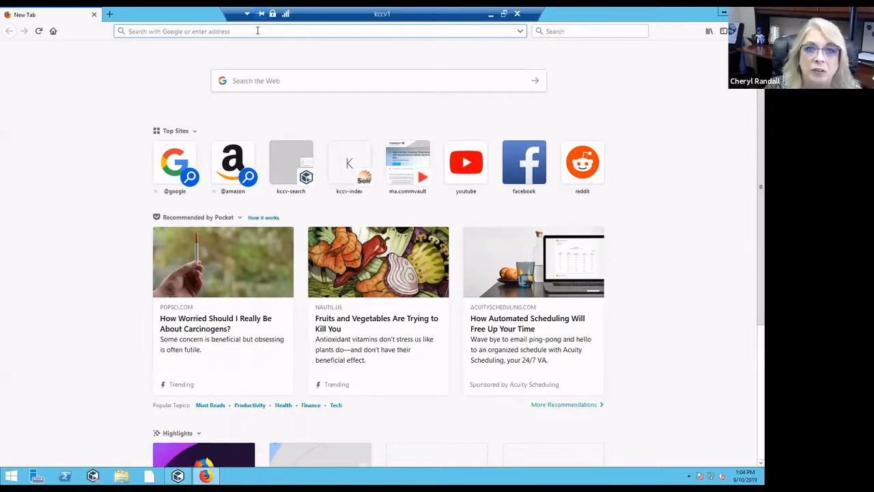
pyautogui.write('k')
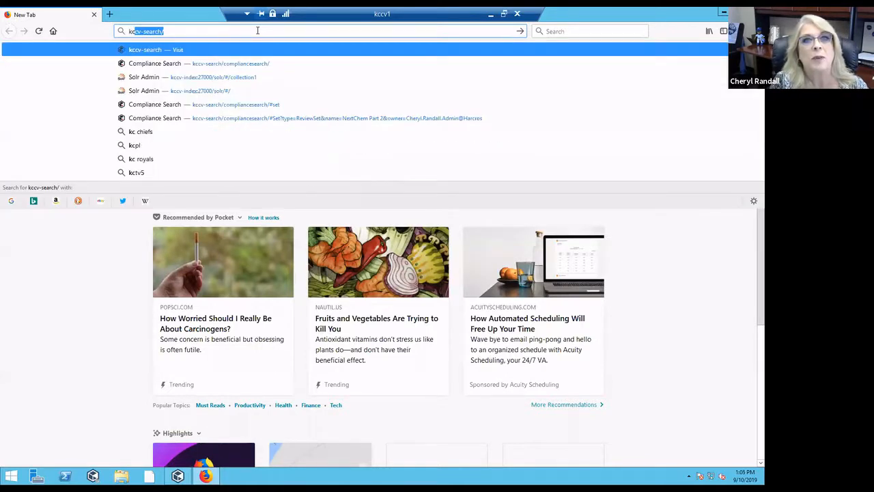
pyautogui.write('ccv-search/')
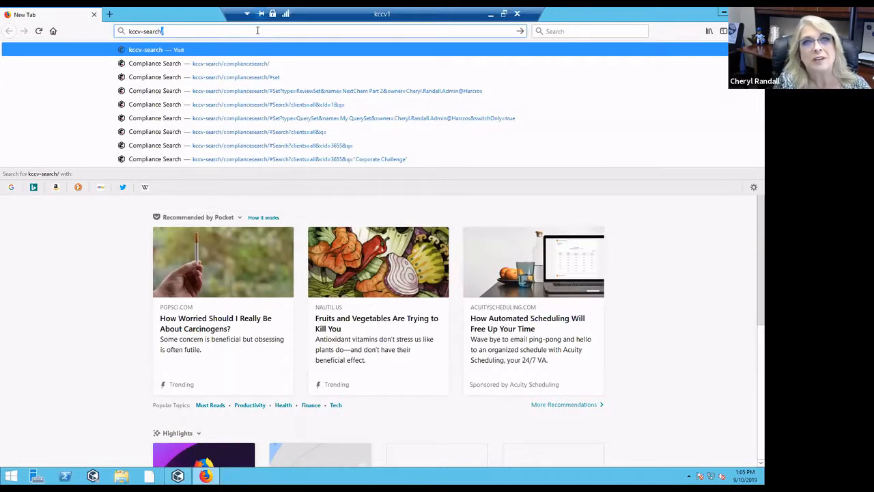
pyautogui.write('compliancesearch/')
pyautogui.press('Return')
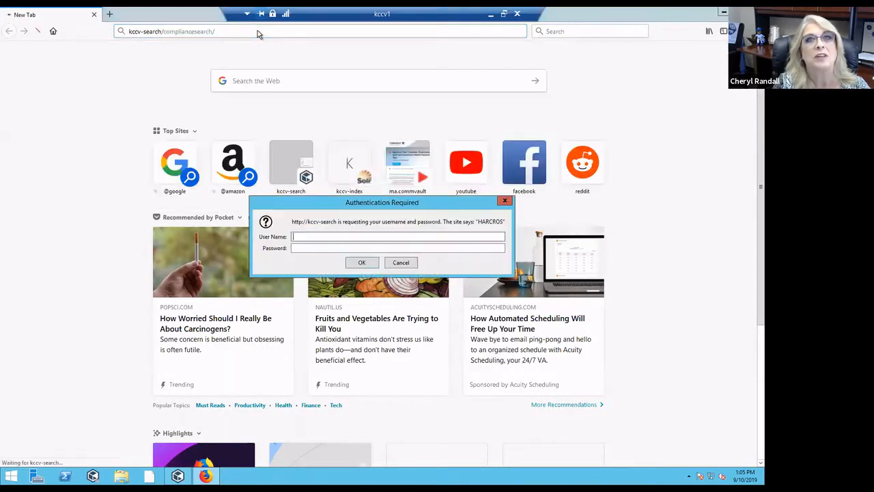
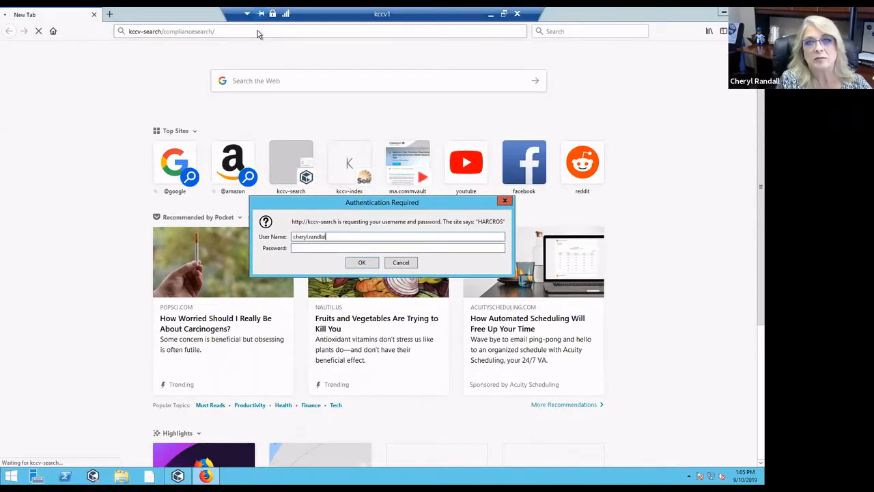
pyautogui.write('••••••••••')
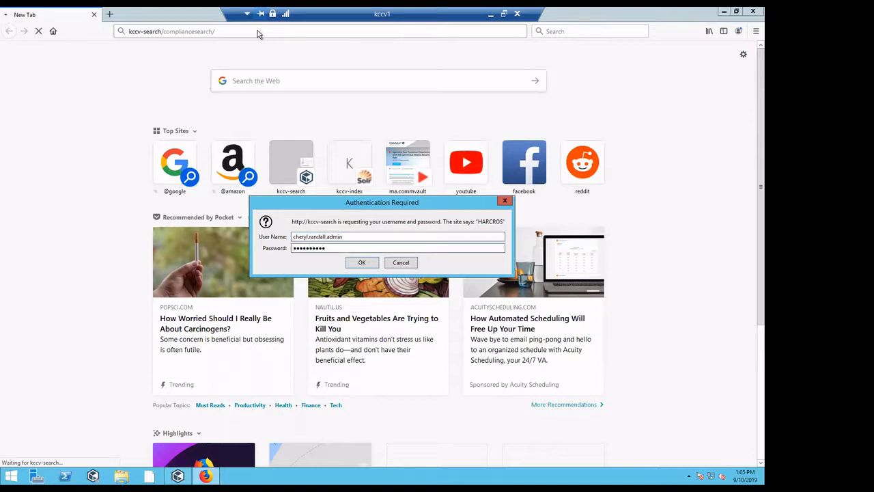
pyautogui.press('Return')
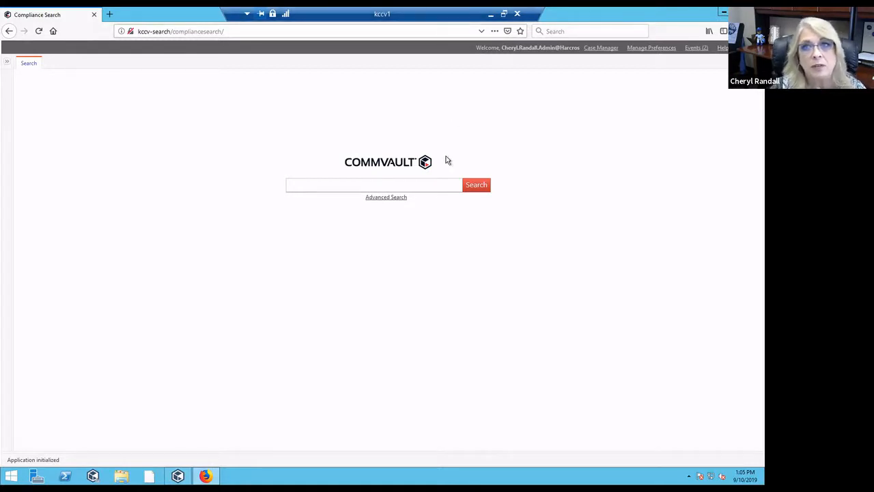
# - Type an opening double quote in the Compliance Search box to start a phrase query
pyautogui.click(316, 186)
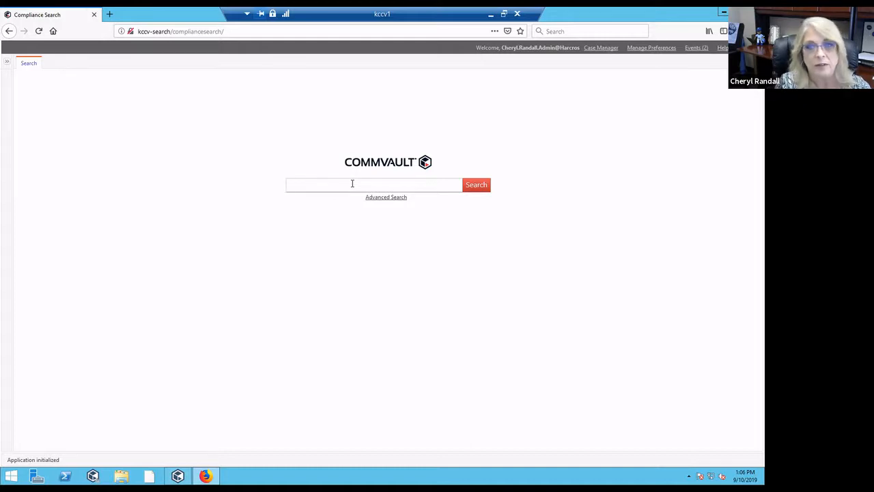
pyautogui.write('"')
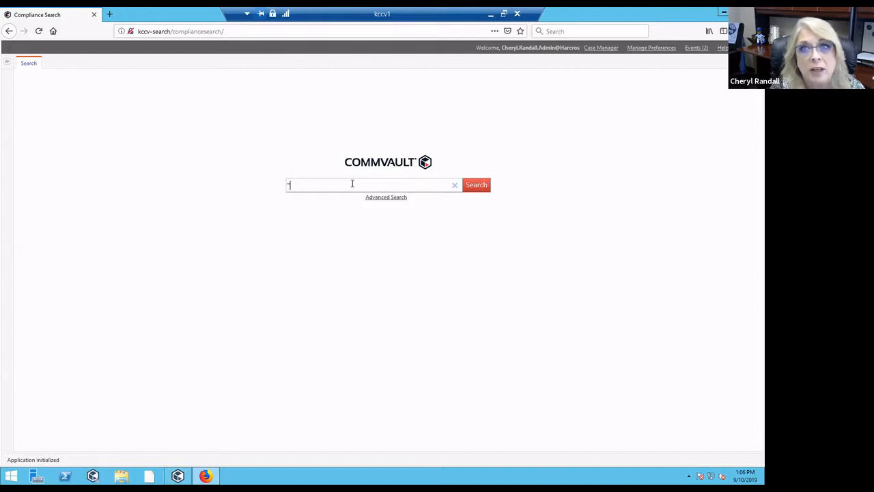
# - Search for the phrase "Corporate Challenge" (8296 results), then show the My Sets panel
pyautogui.write('Corporate Challenge"')
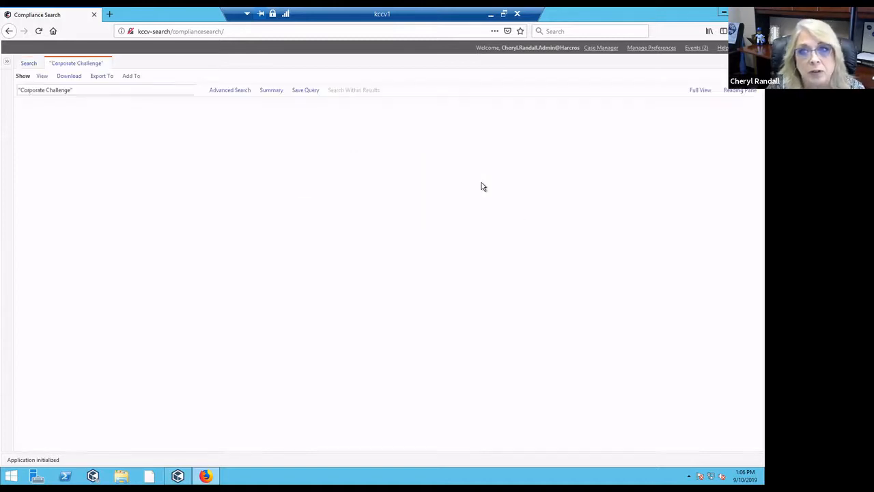
pyautogui.click(482, 186)
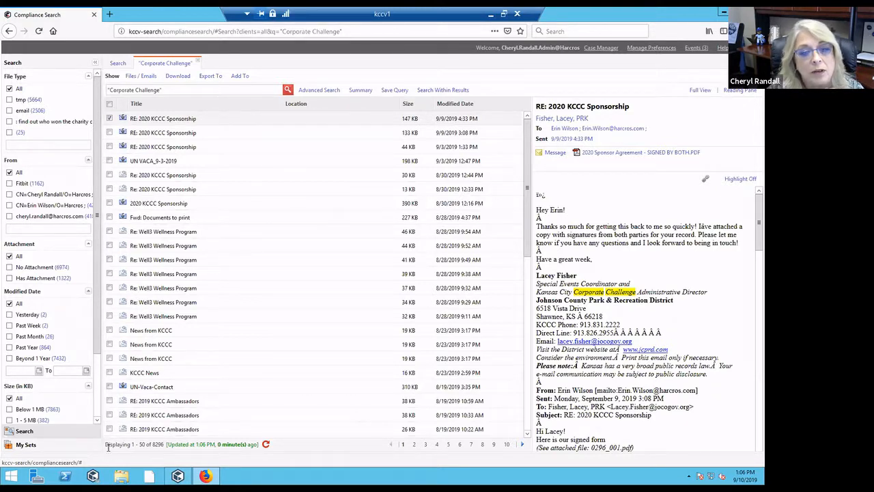
pyautogui.moveTo(107, 444); pyautogui.dragTo(194, 445)
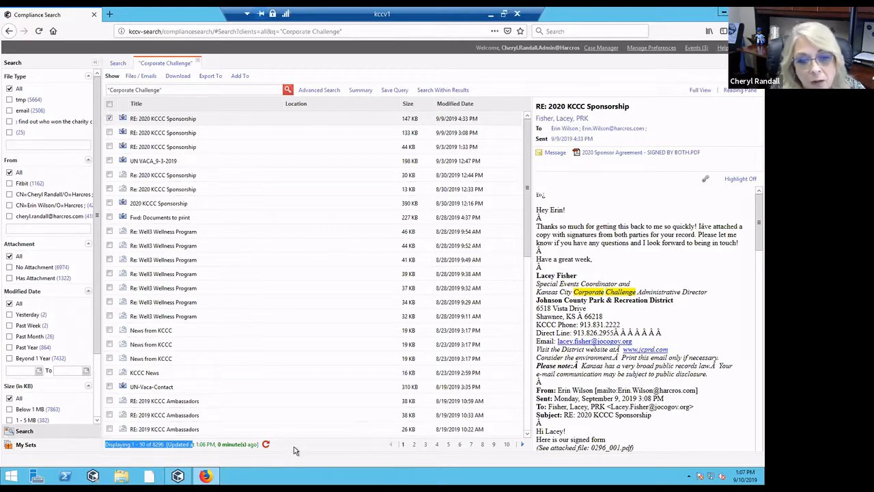
pyautogui.click(202, 454)
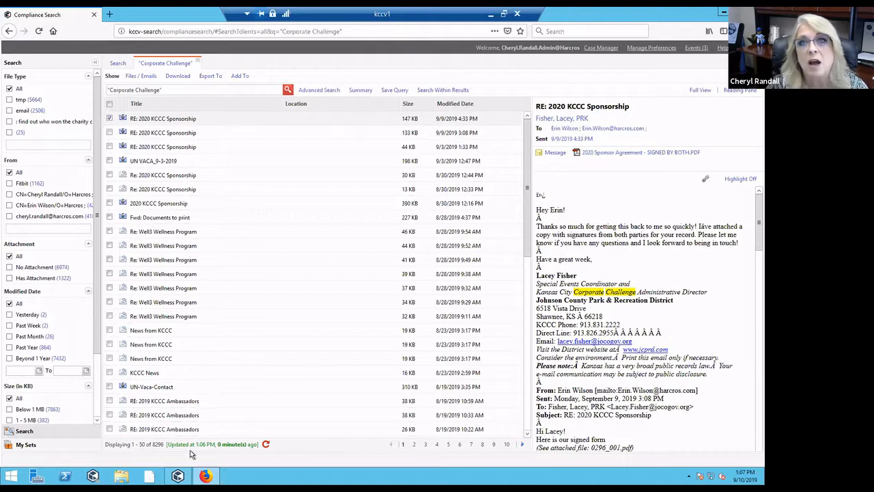
pyautogui.click(26, 446)
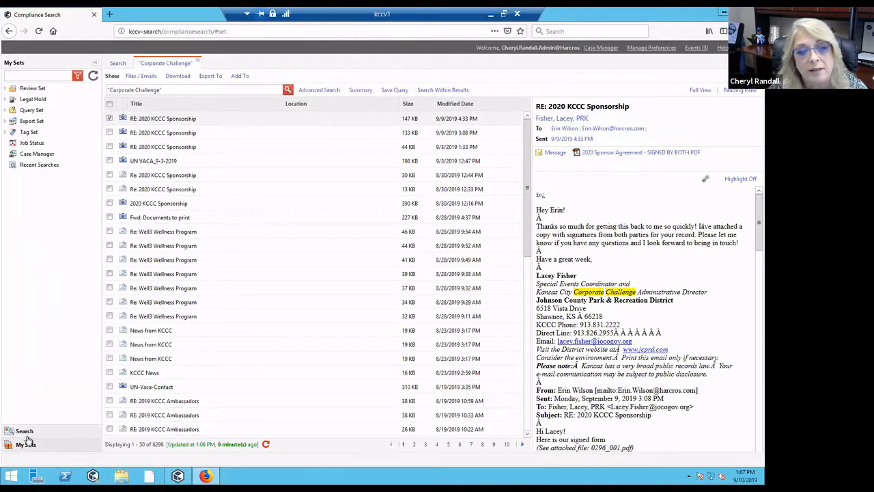
# - Return to the search start page with My Sets listed and bring up Advanced Search
pyautogui.click(25, 432)
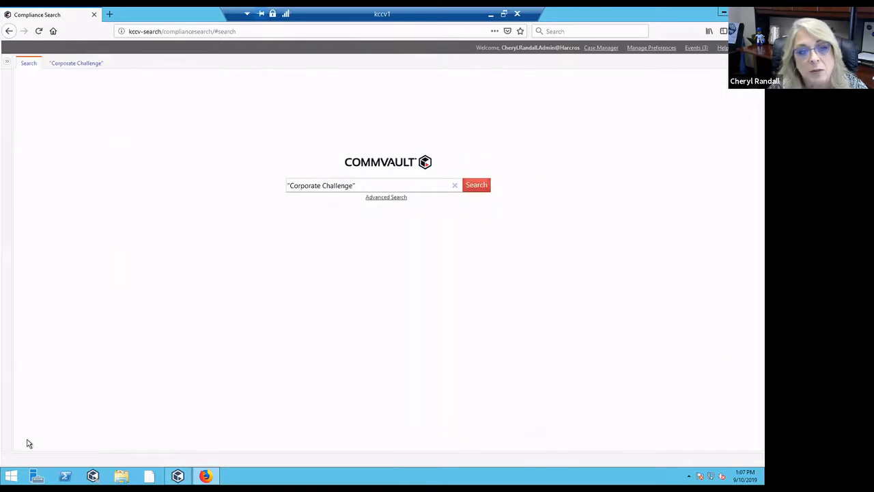
pyautogui.click(9, 64)
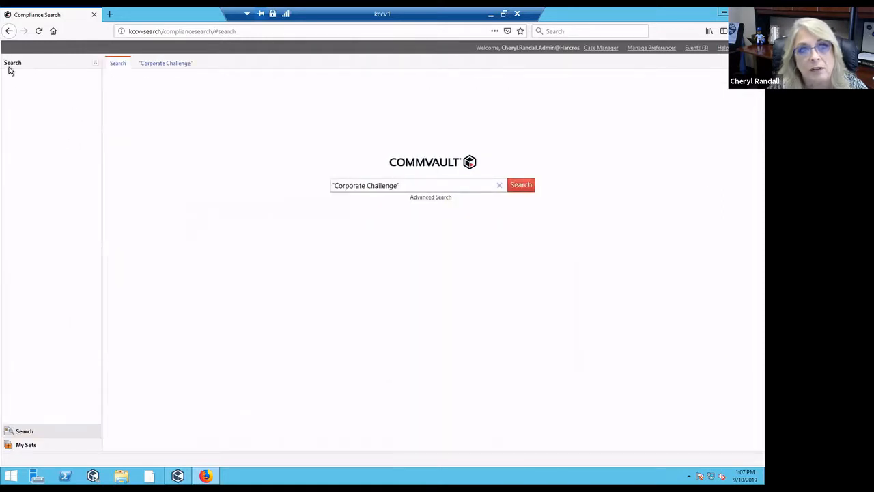
pyautogui.click(26, 446)
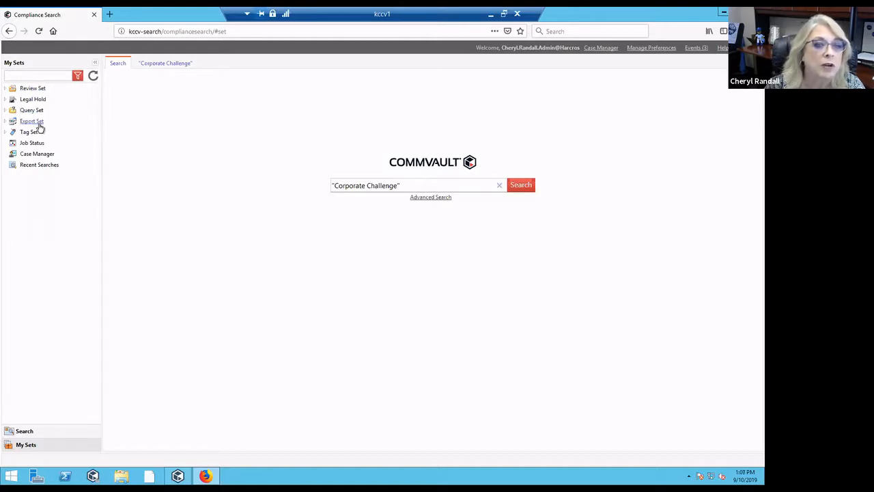
pyautogui.click(431, 198)
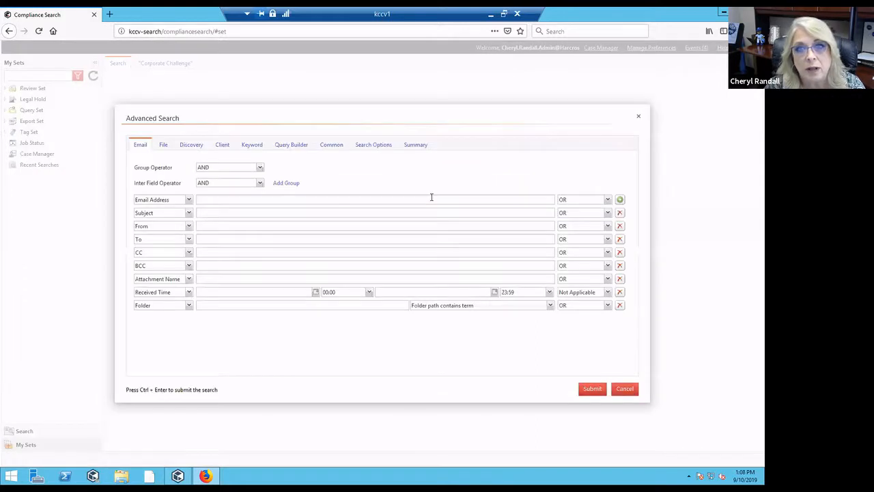
# - Inspect the "Corporate Challenge" keyword on the Keyword tab, then cancel Advanced Search
pyautogui.click(253, 145)
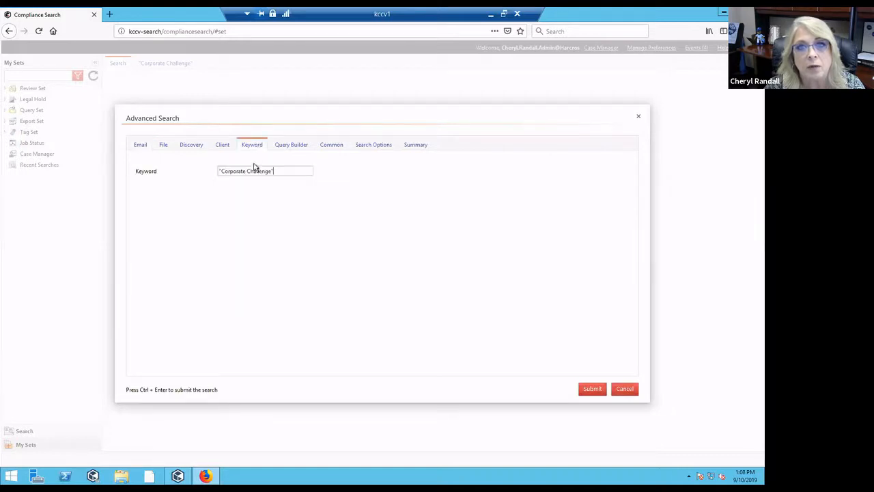
pyautogui.moveTo(290, 169); pyautogui.dragTo(199, 174)
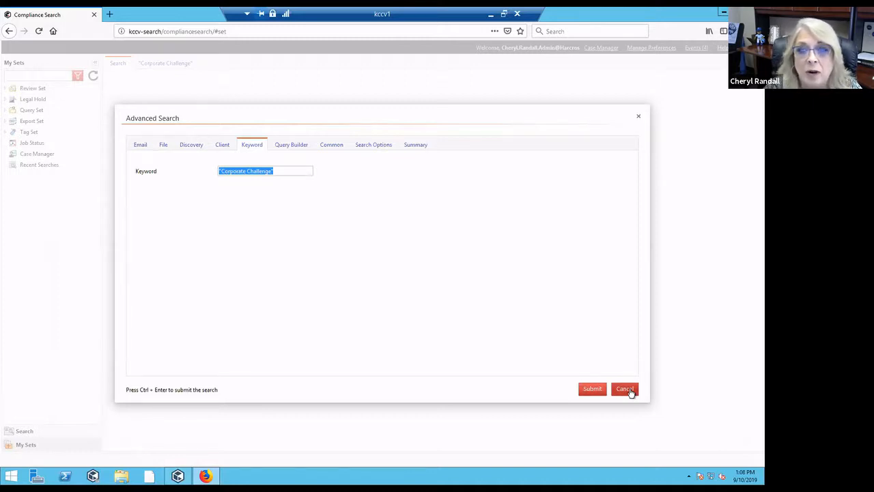
pyautogui.click(632, 393)
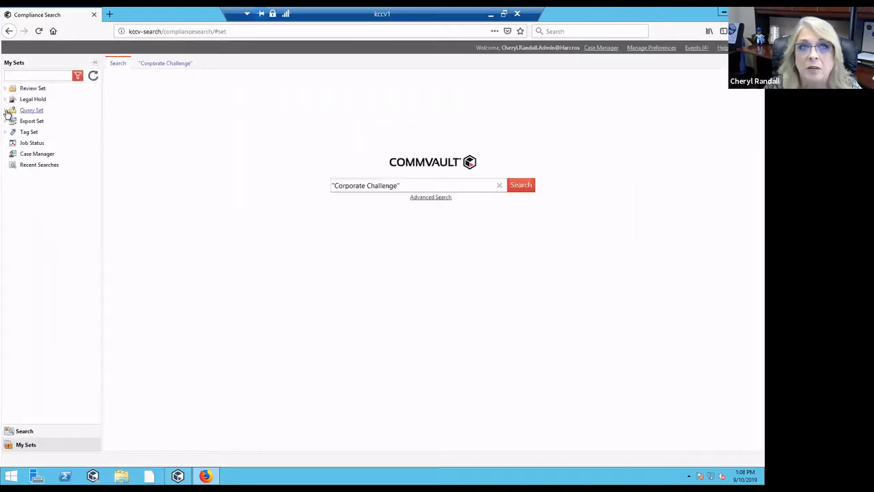
# - Run the saved Basic query and delete its 'Basic' keyword in Advanced Search
pyautogui.click(6, 110)
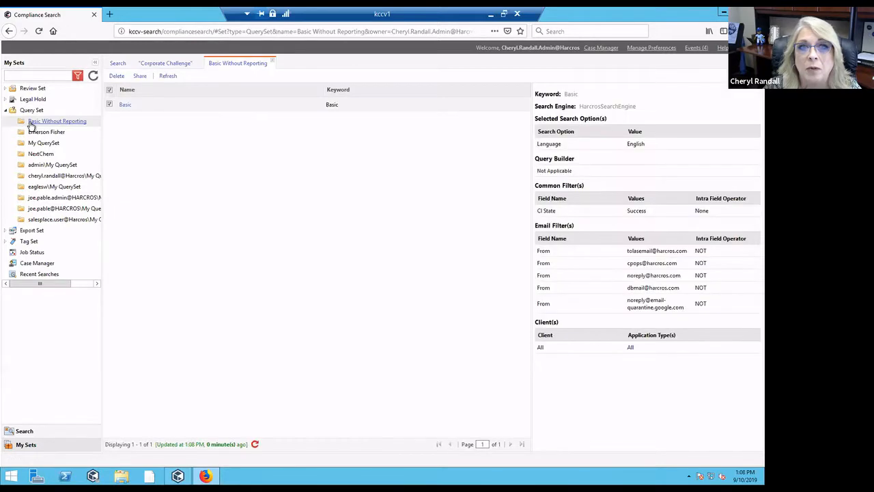
pyautogui.click(125, 106)
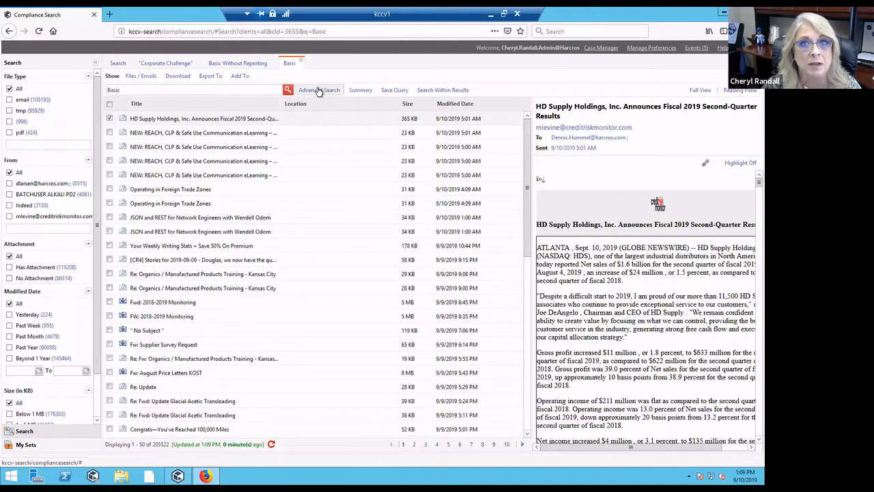
pyautogui.click(319, 89)
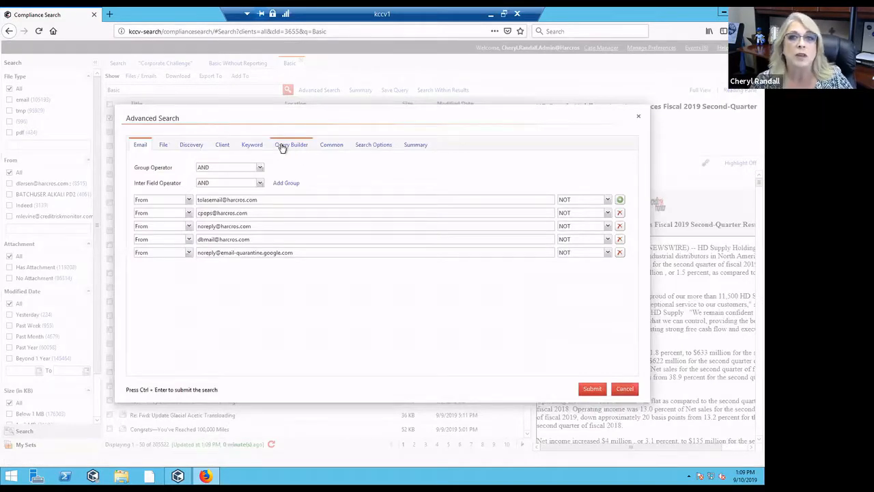
pyautogui.click(250, 146)
pyautogui.moveTo(239, 171); pyautogui.dragTo(197, 169)
pyautogui.press('BackSpace')
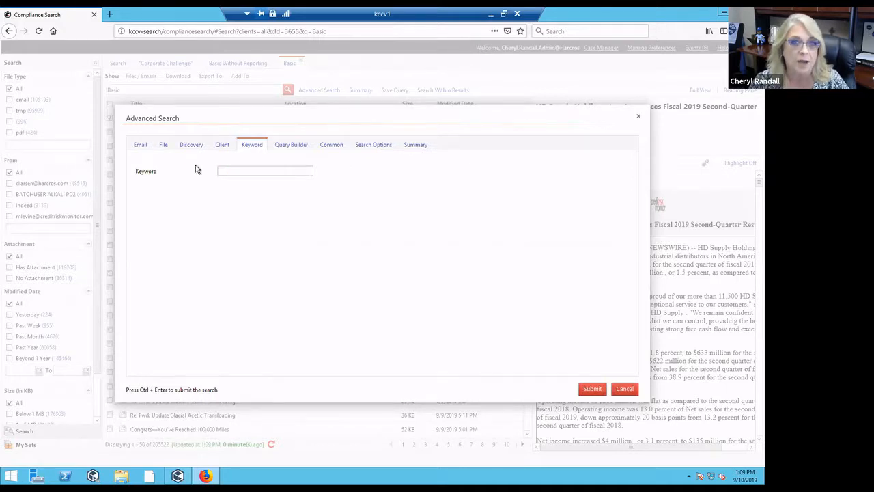
# - Review the Email tab rules excluding five sender addresses, keeping NOT as the operator
pyautogui.click(140, 147)
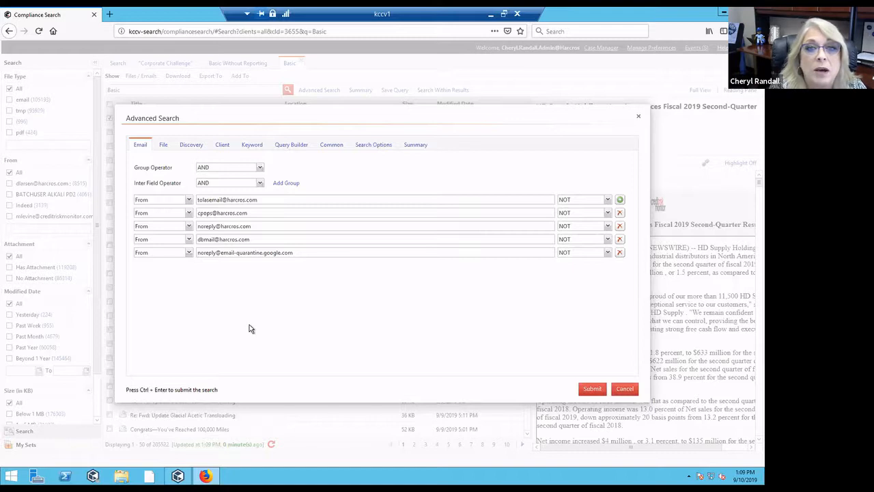
pyautogui.click(608, 201)
pyautogui.click(609, 203)
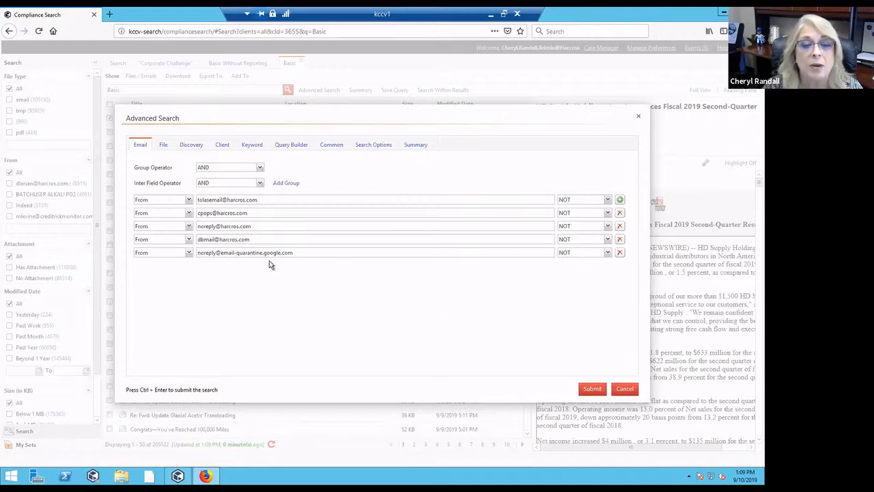
# - Submit the keyword "Corporate Challenge" with sender exclusions (7801 results) and reopen Advanced Search
pyautogui.click(253, 146)
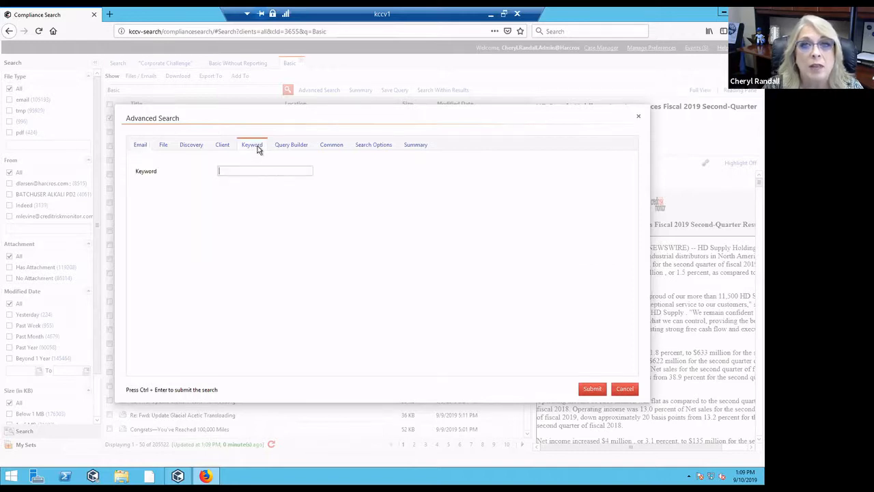
pyautogui.click(251, 172)
pyautogui.write('"Corpora')
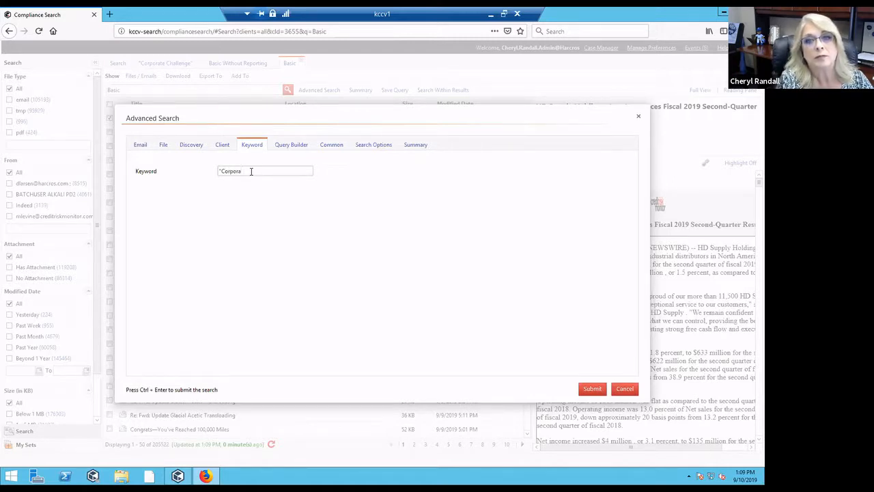
pyautogui.write('te Challenge')
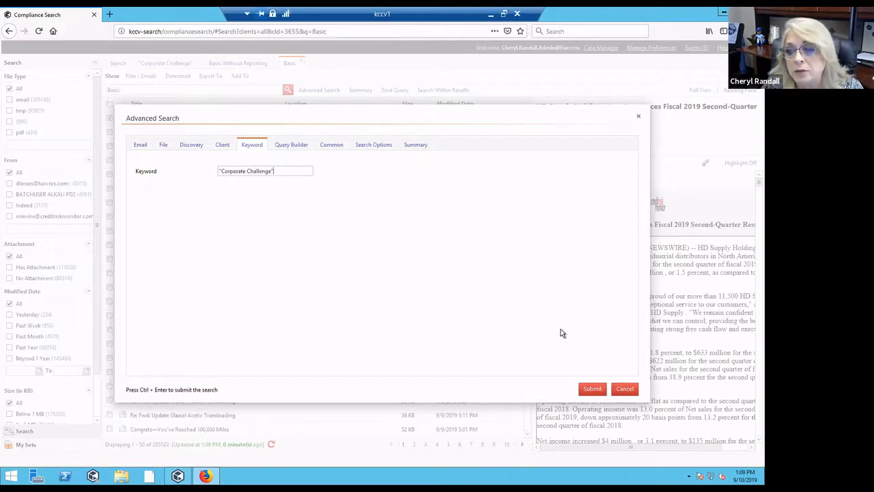
pyautogui.click(592, 389)
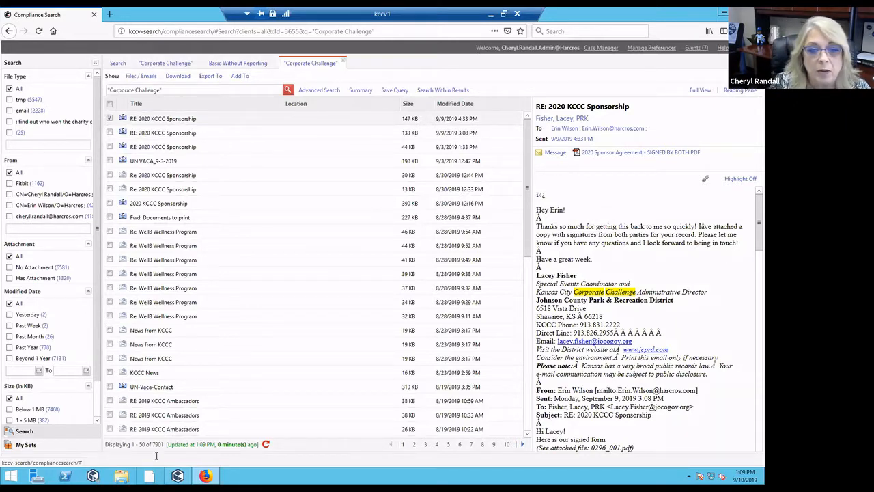
pyautogui.moveTo(160, 444); pyautogui.dragTo(142, 445)
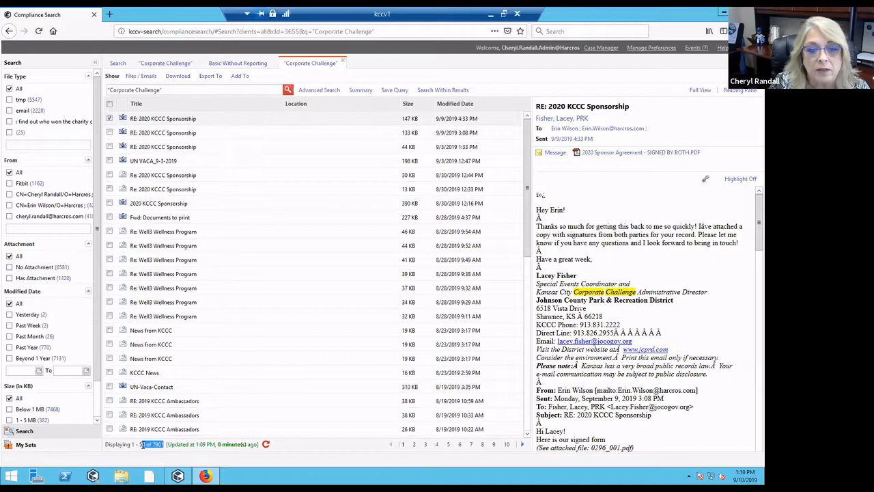
pyautogui.click(293, 447)
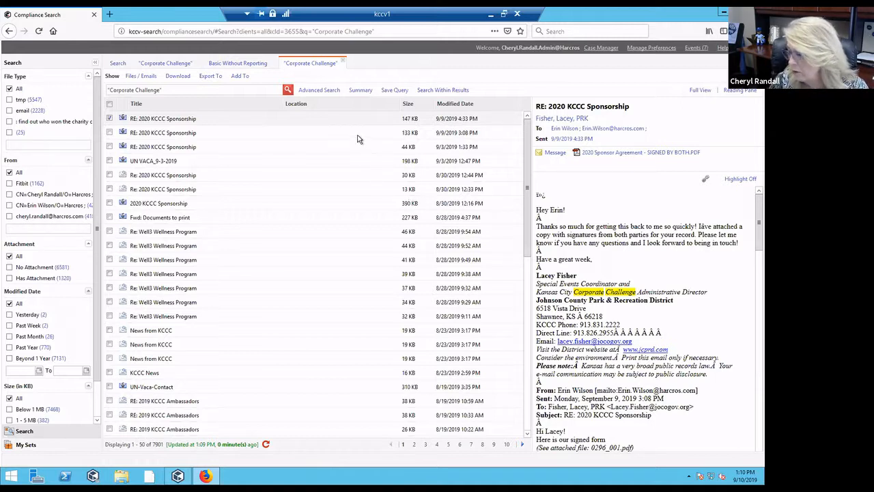
pyautogui.click(320, 93)
# - Add a Received Time criterion row below the sender filters on the Email tab
pyautogui.click(141, 147)
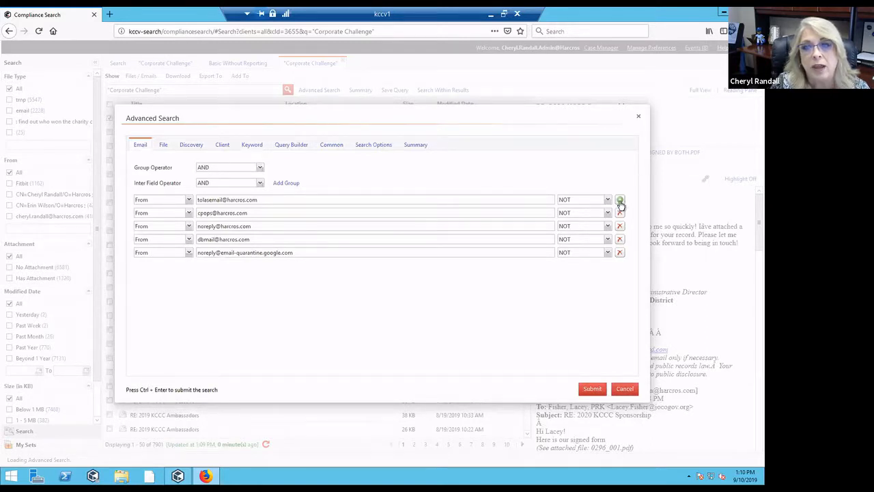
pyautogui.click(620, 201)
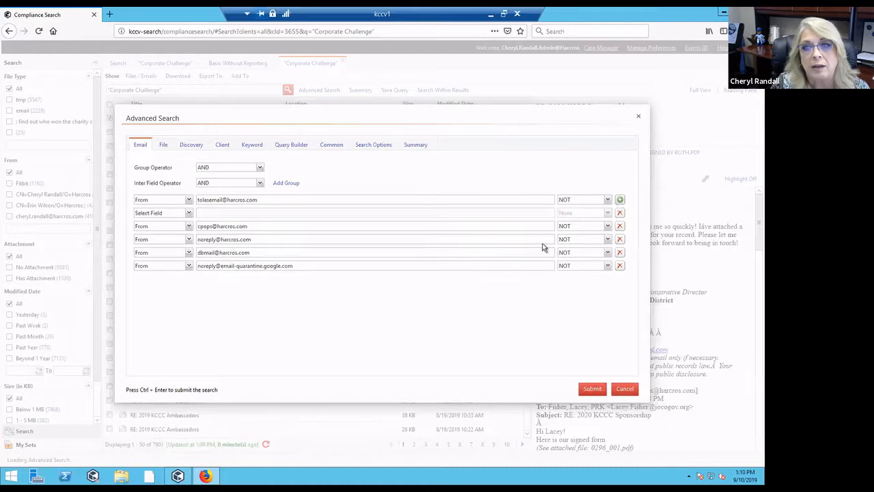
pyautogui.click(189, 214)
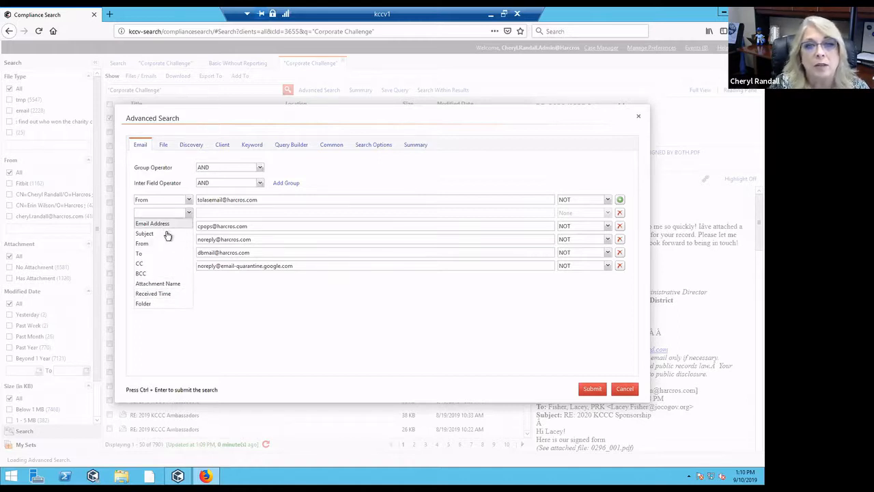
pyautogui.click(171, 293)
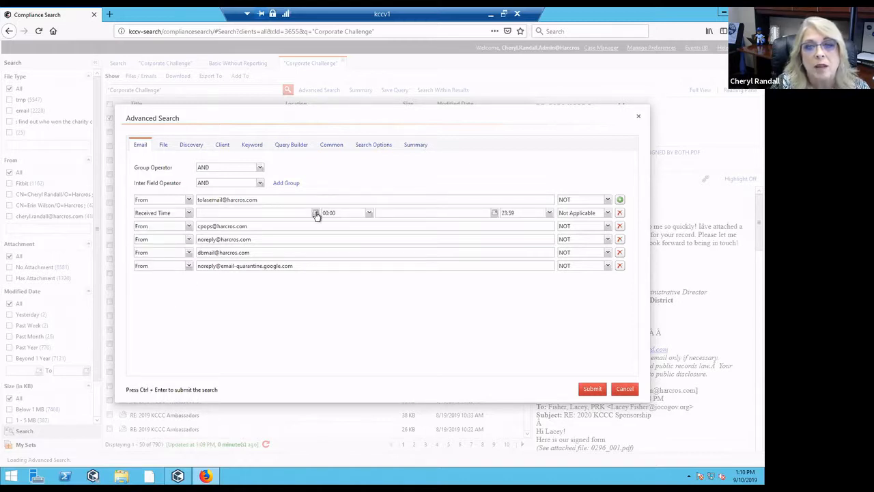
# - Set the received range from 1/1/2019 to 7/1/2019 and submit, narrowing results to 507
pyautogui.click(316, 214)
pyautogui.click(202, 224)
pyautogui.click(202, 224)
pyautogui.click(202, 225)
pyautogui.click(202, 224)
pyautogui.click(202, 225)
pyautogui.click(202, 224)
pyautogui.click(202, 224)
pyautogui.click(202, 225)
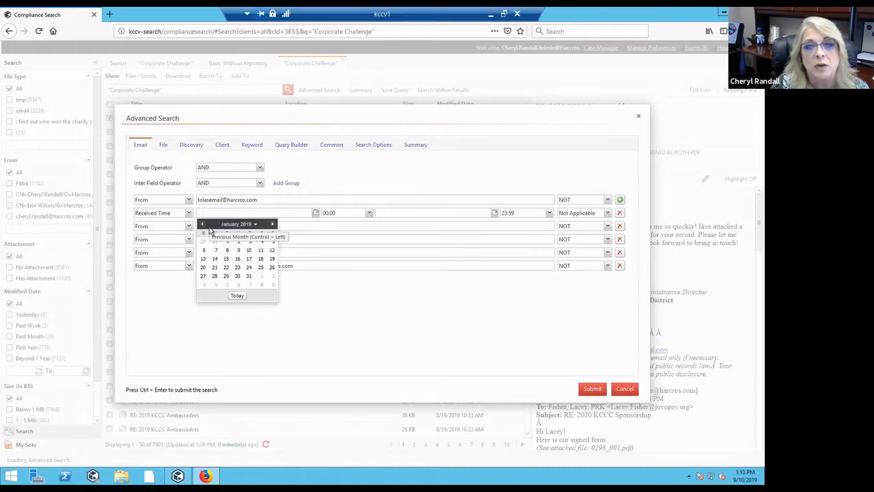
pyautogui.click(227, 241)
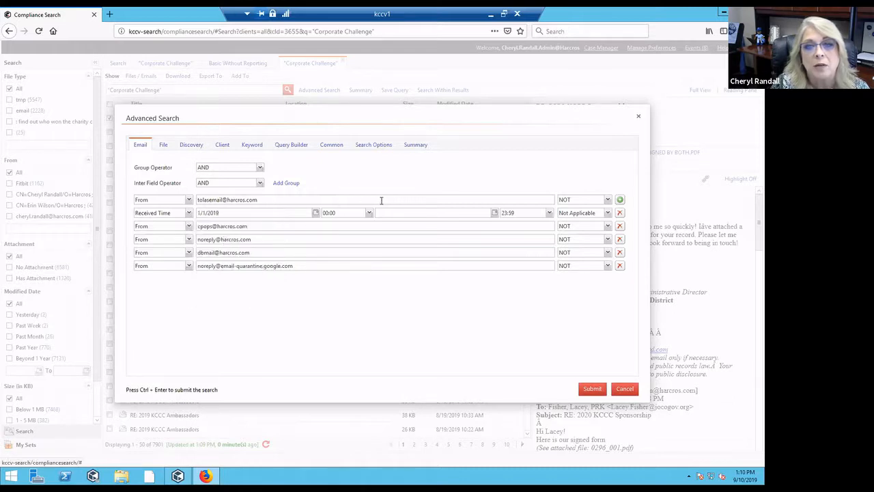
pyautogui.click(495, 213)
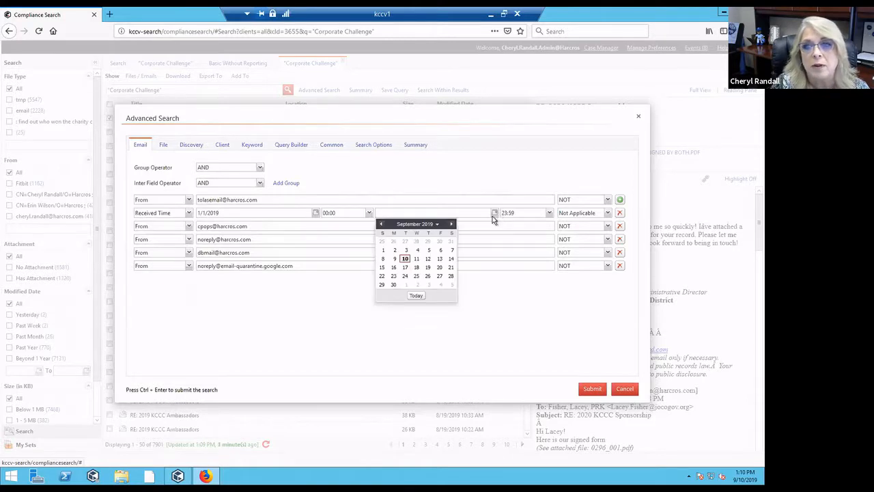
pyautogui.click(381, 224)
pyautogui.click(381, 224)
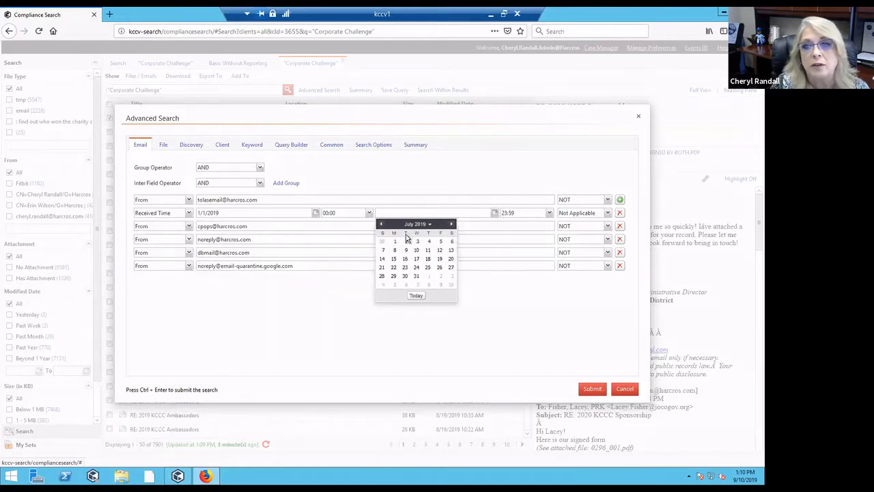
pyautogui.click(394, 240)
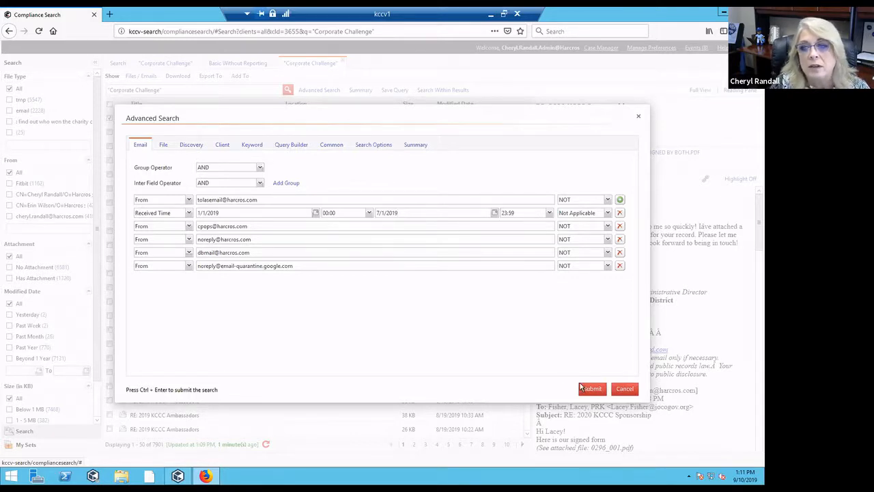
pyautogui.click(594, 390)
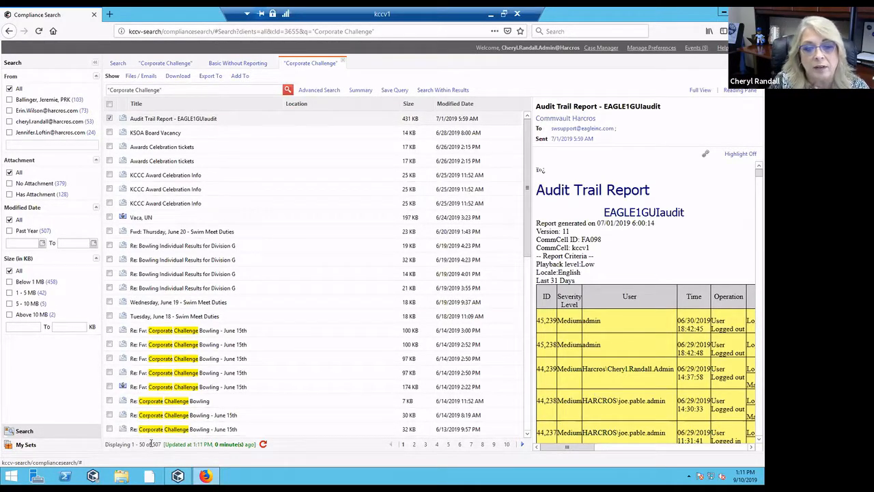
# - Note the 507 results, preview the 6/19 'Re: Bowling Individual Results for Division G' email, and reopen Advanced Search
pyautogui.moveTo(152, 444); pyautogui.dragTo(165, 445)
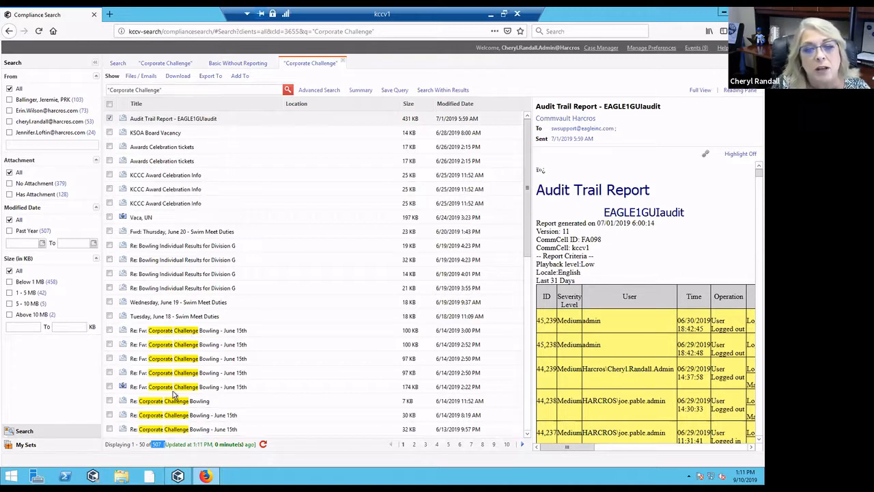
pyautogui.click(207, 289)
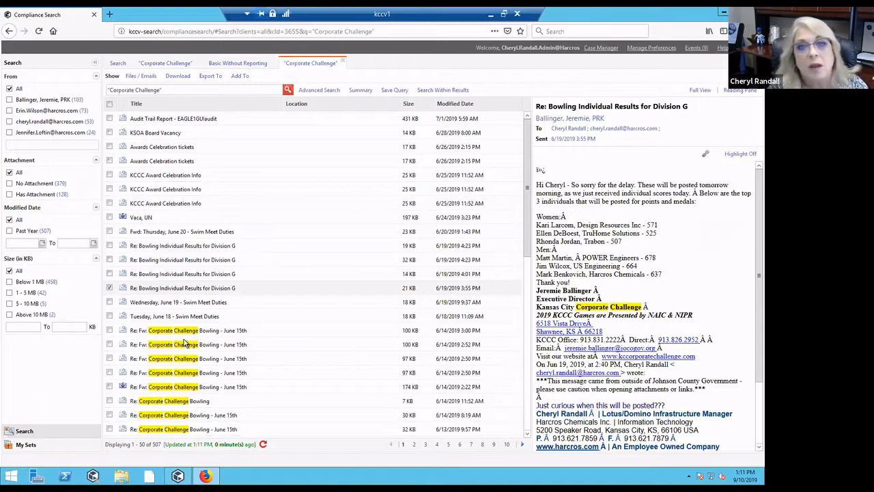
pyautogui.click(311, 90)
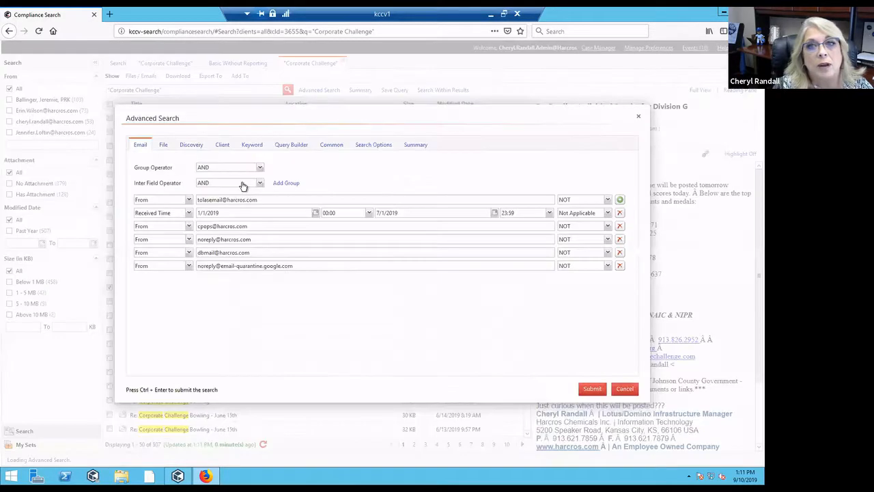
# - Extend the keyword query to "Corporate Challenge" or "KCCC" and submit it, returning 898 results
pyautogui.click(253, 146)
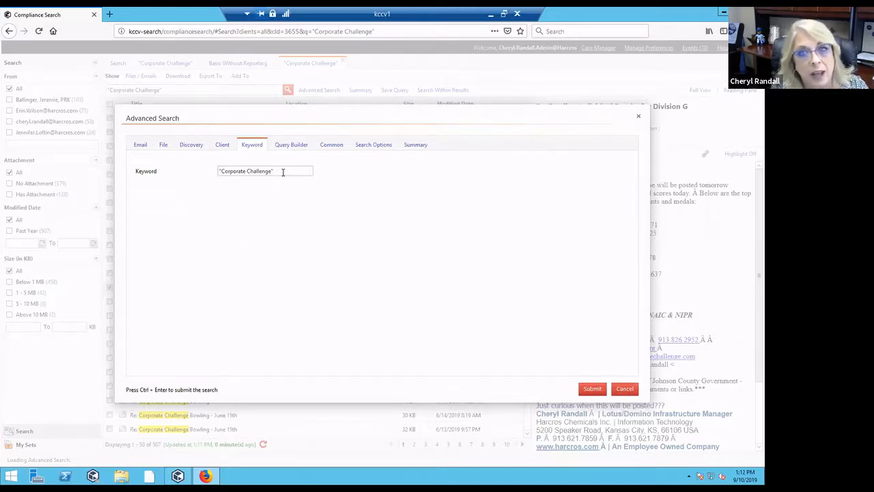
pyautogui.write('or')
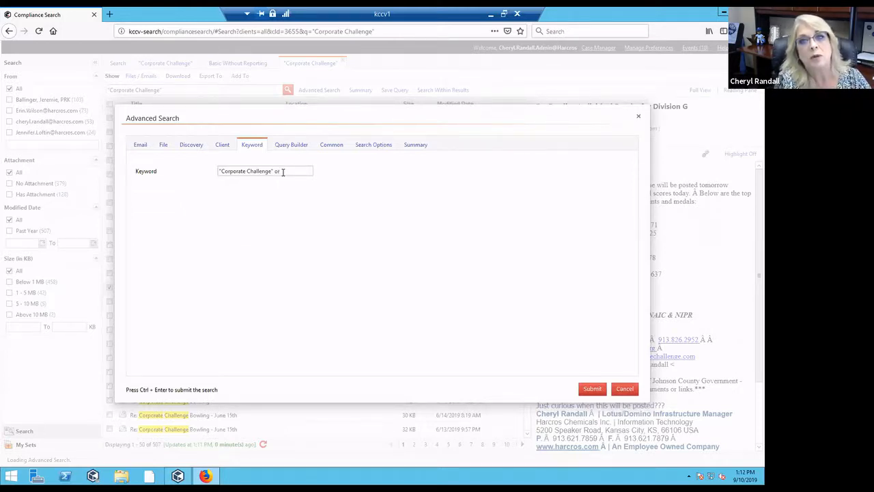
pyautogui.write(' "KCCC"')
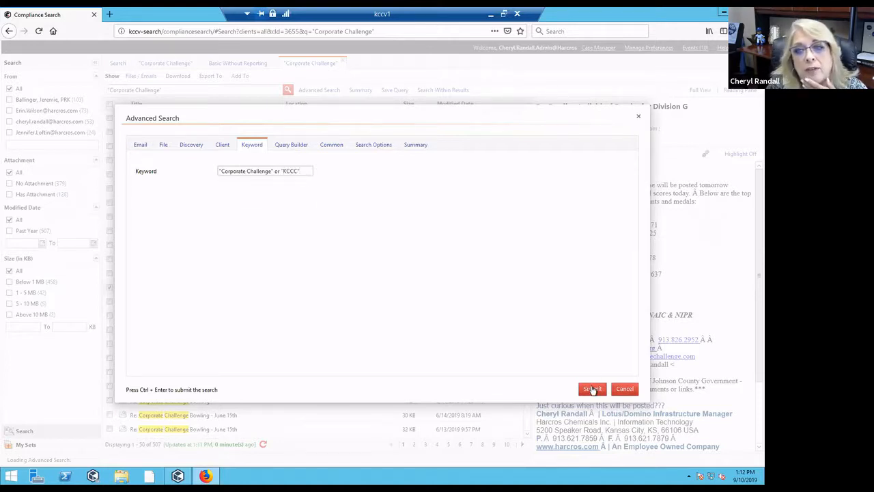
pyautogui.click(592, 388)
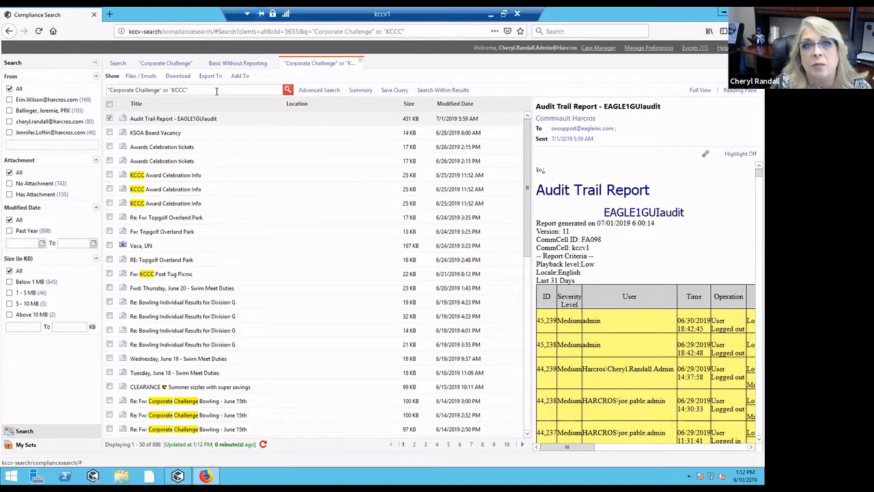
# - Append and "Bowling" to the query and rerun it, cutting the results to 53
pyautogui.write('and "B')
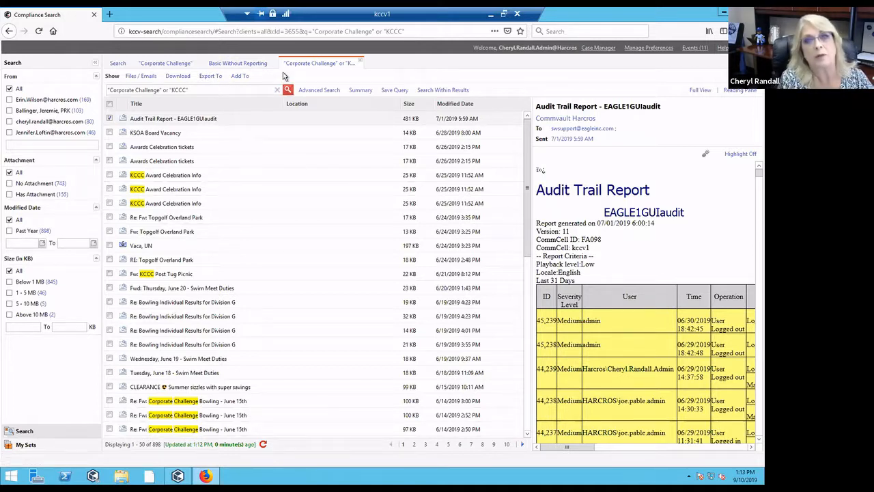
pyautogui.write('owling')
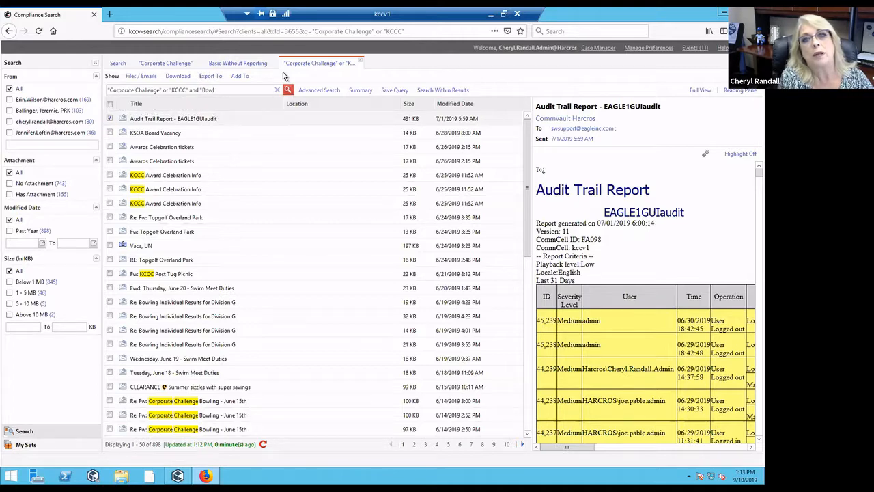
pyautogui.click(287, 91)
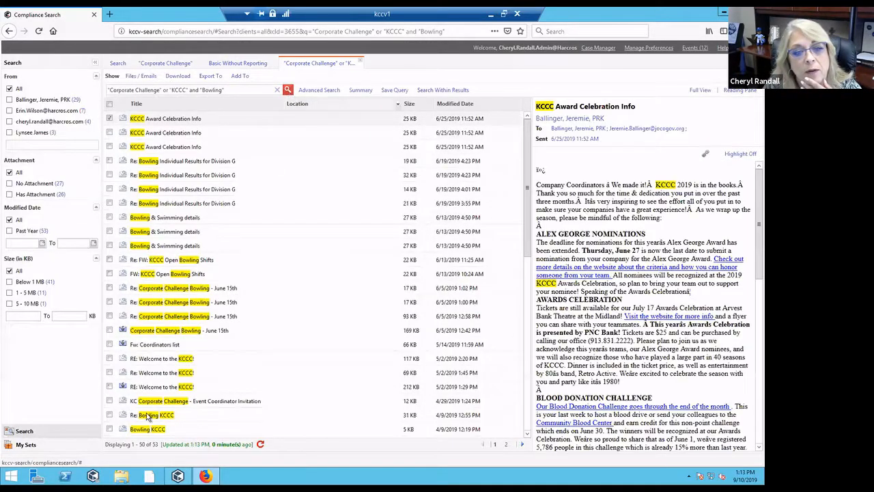
pyautogui.moveTo(159, 445); pyautogui.dragTo(127, 448)
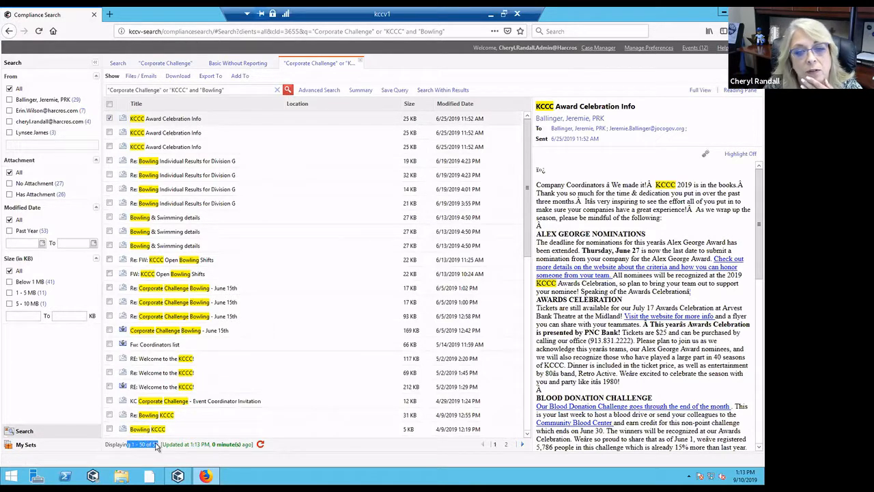
pyautogui.click(507, 445)
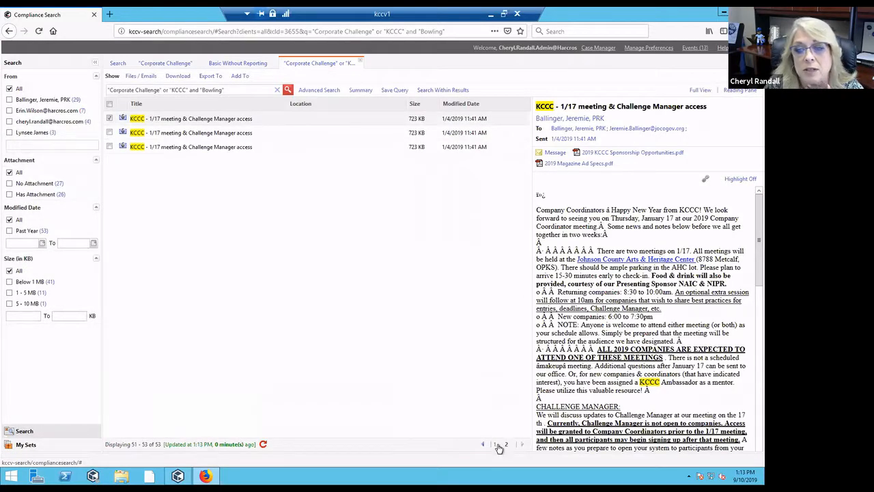
pyautogui.click(495, 445)
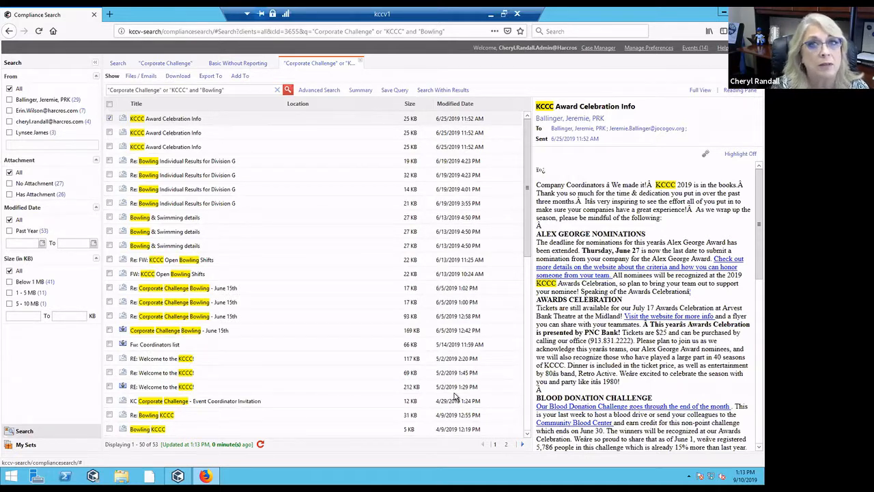
pyautogui.click(211, 78)
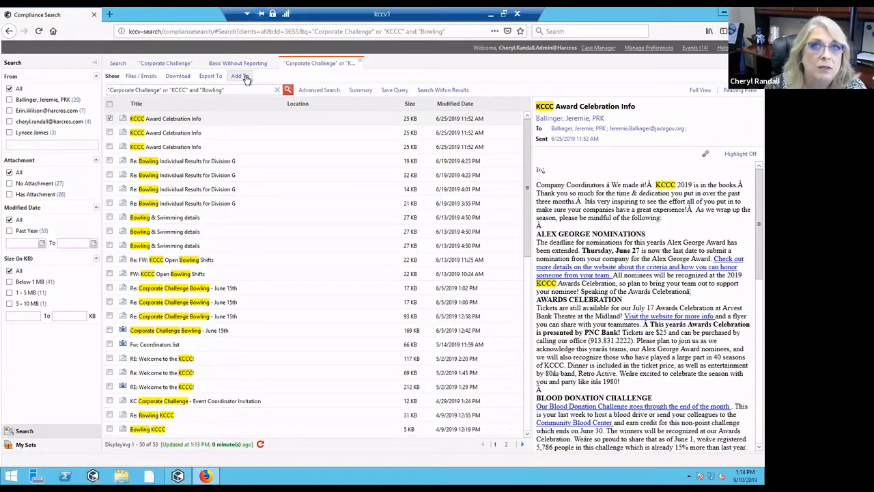
pyautogui.click(245, 78)
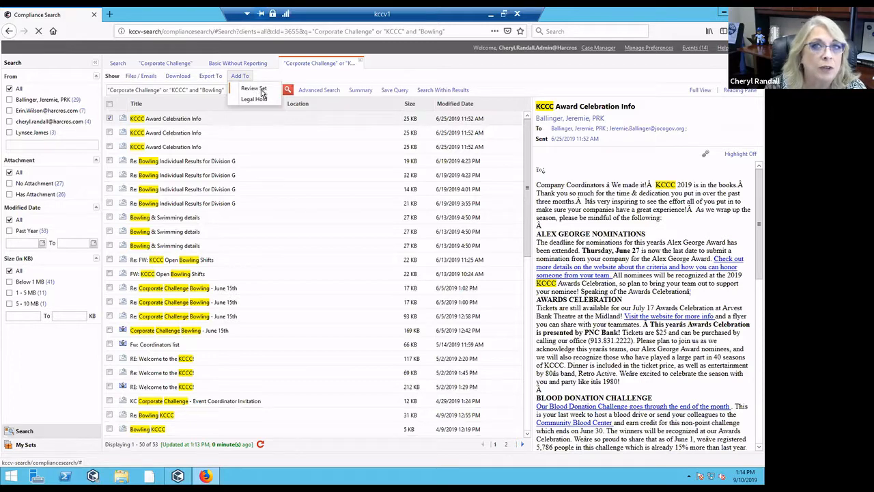
pyautogui.click(258, 92)
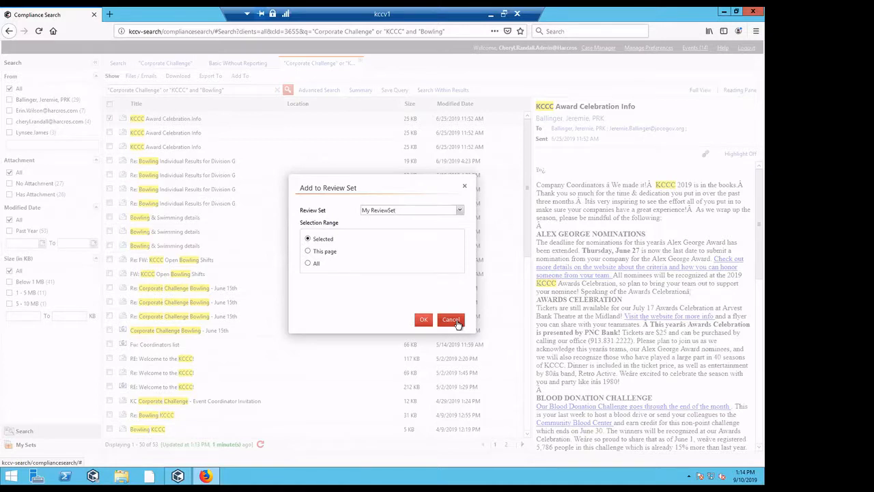
pyautogui.click(451, 319)
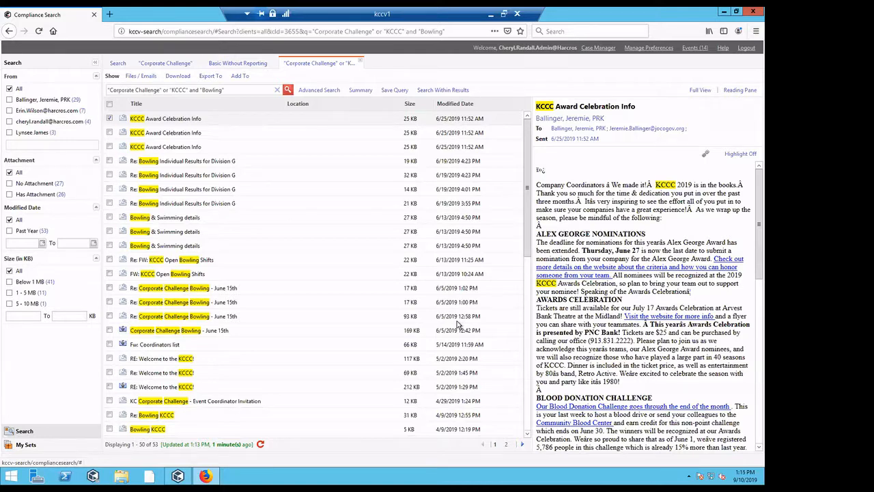
# - Preview the 5/14/2019 'Fw: Coordinators list' email, glance at Coordinators.docx, and widen the reading pane
pyautogui.click(168, 347)
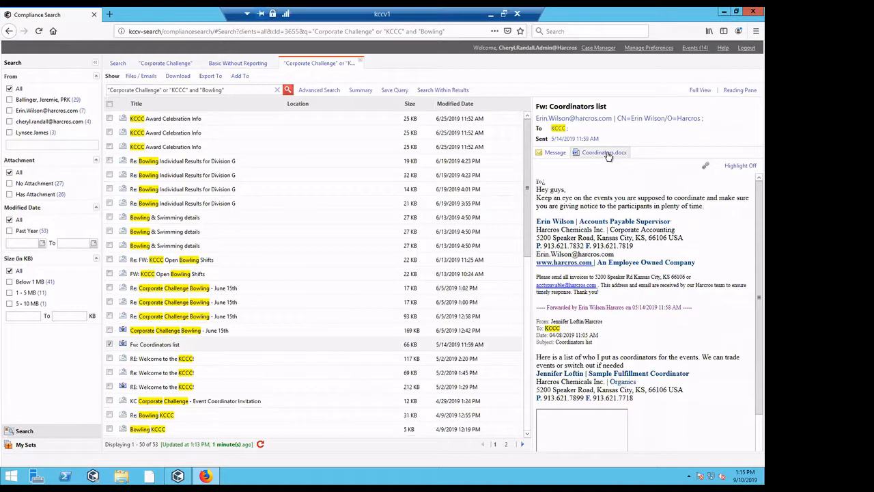
pyautogui.click(605, 152)
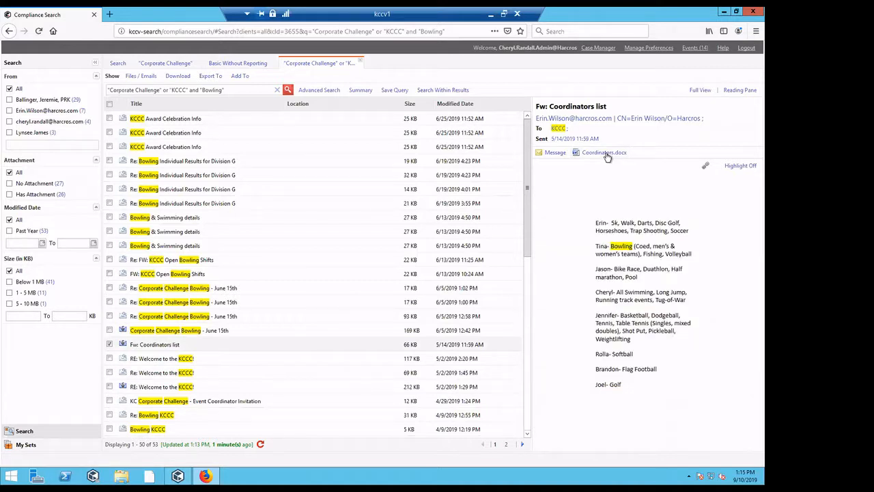
pyautogui.click(556, 153)
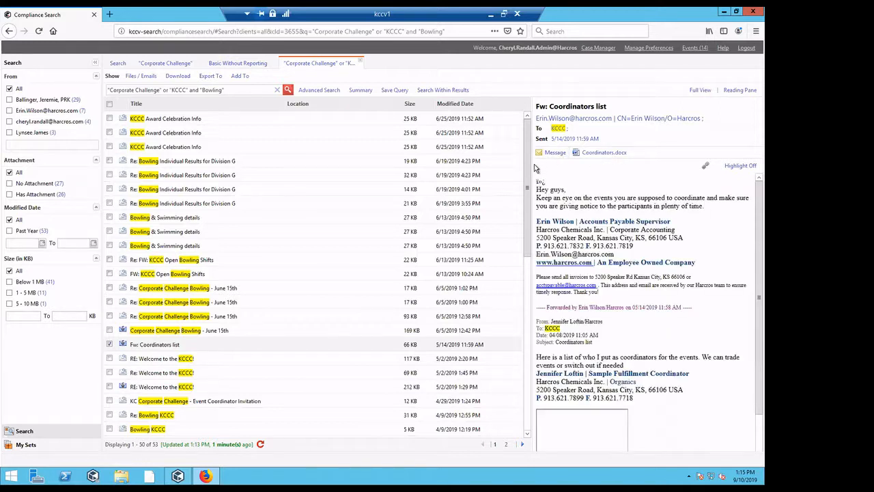
pyautogui.moveTo(531, 165); pyautogui.dragTo(394, 179)
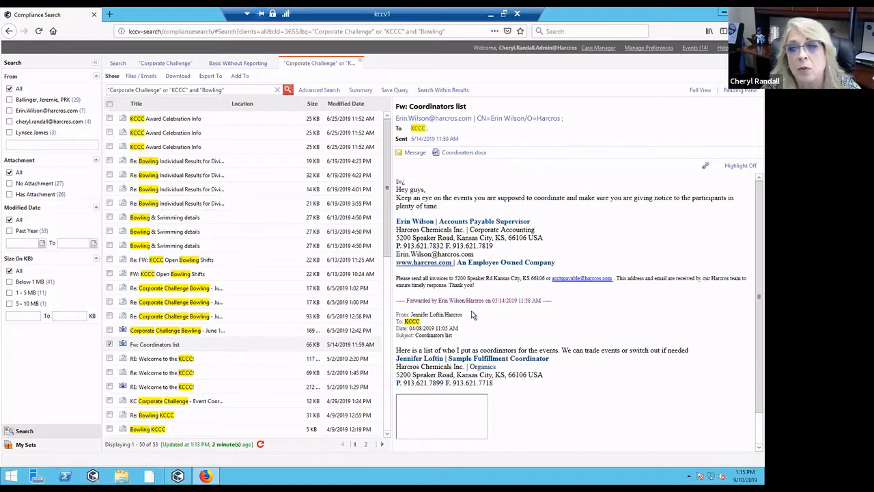
# - Show the Coordinators.docx attachment listing each coordinator's events, with 'Bowling' highlighted
pyautogui.scroll(-1, 488, 311)
pyautogui.click(415, 153)
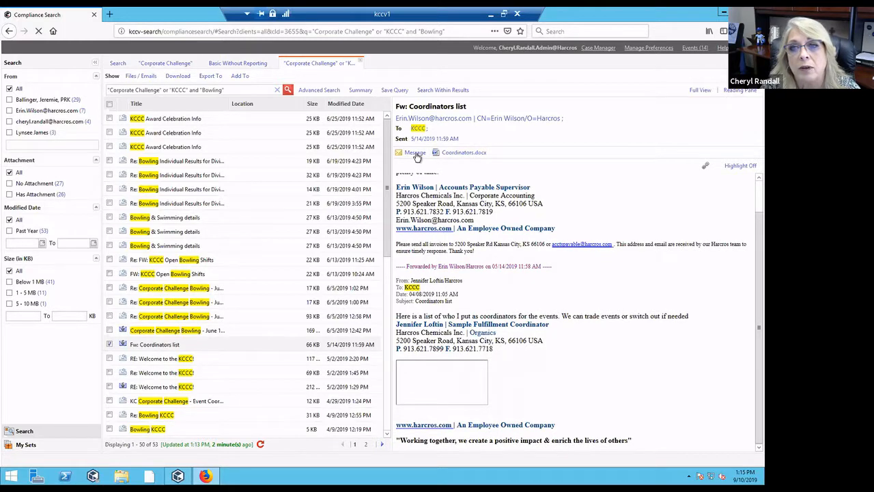
pyautogui.scroll(-1, 460, 242)
pyautogui.scroll(1, 460, 243)
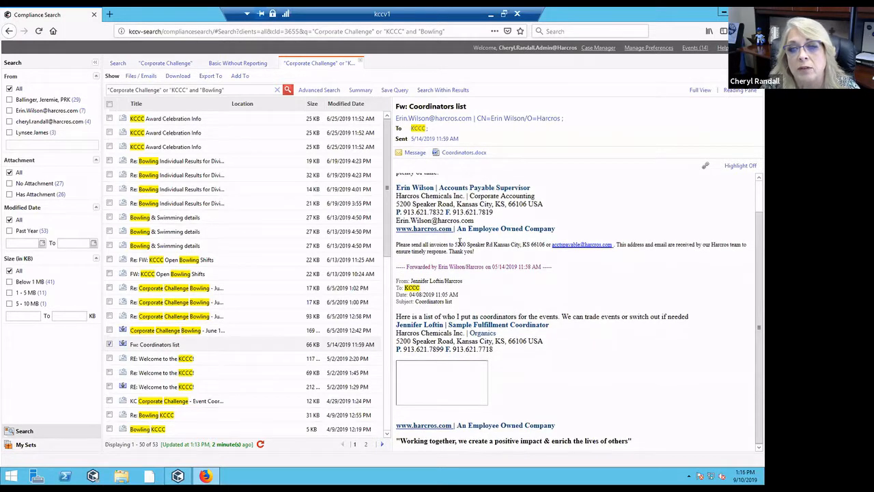
pyautogui.click(469, 155)
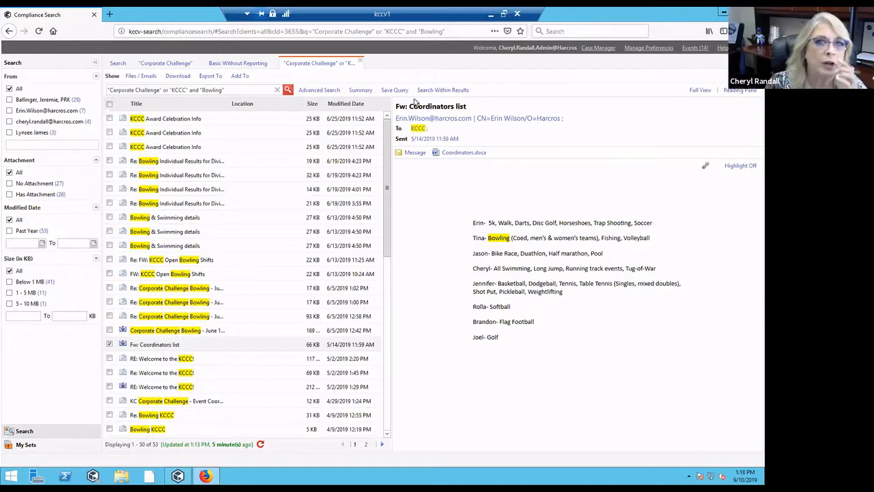
# - Show the Add To menu's Review Set and Legal Hold options
pyautogui.click(243, 79)
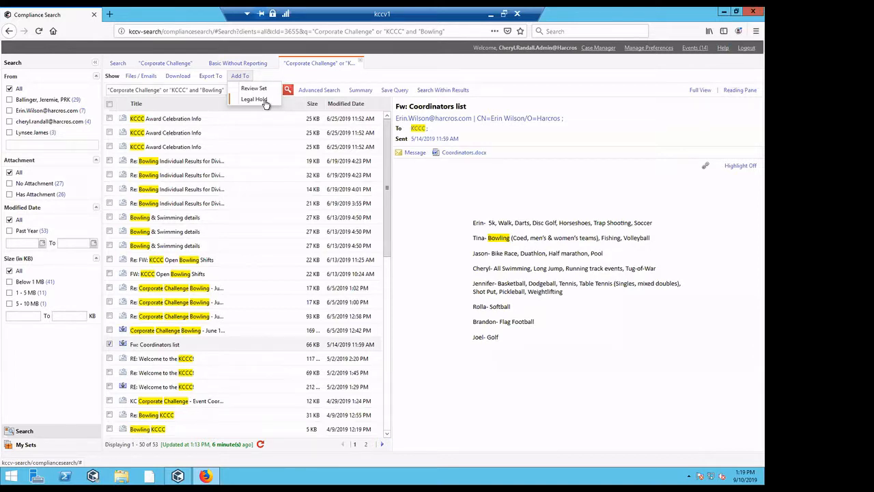
# - Close the Add To menu without choosing a review set or legal hold
pyautogui.click(265, 101)
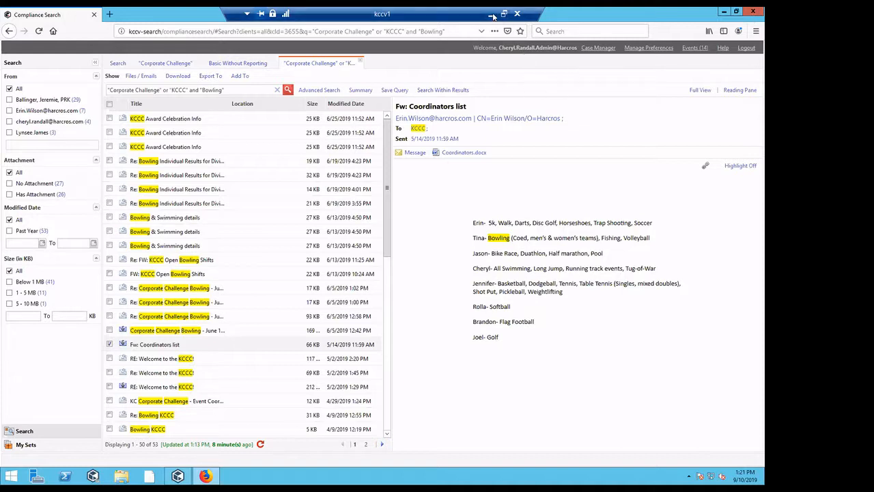
# - Minimize the remote session to reveal the local Windows desktop
pyautogui.click(493, 15)
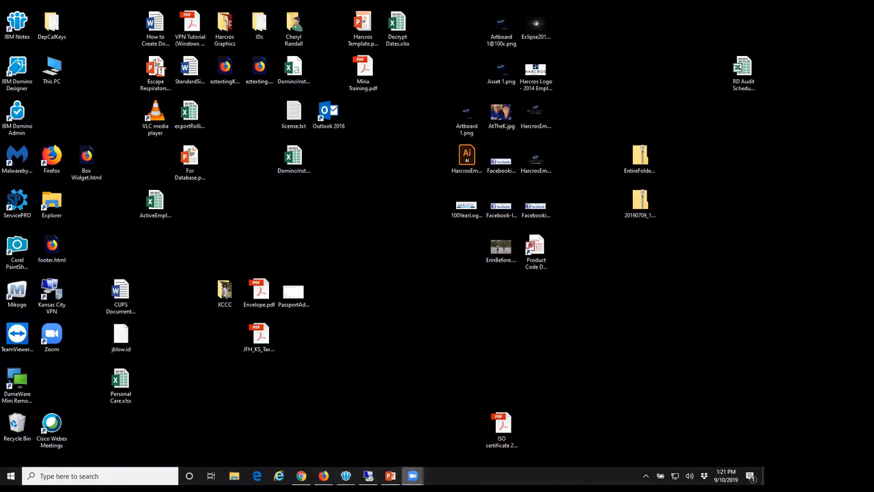
pyautogui.moveTo(413, 476)
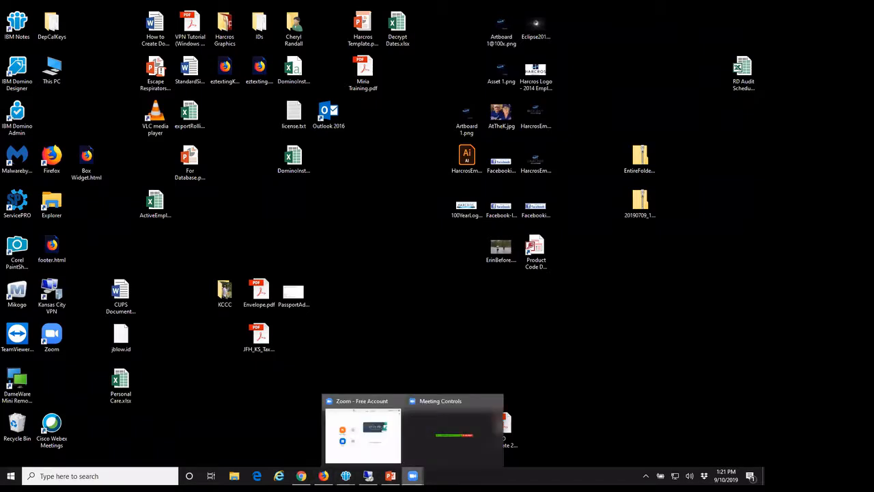